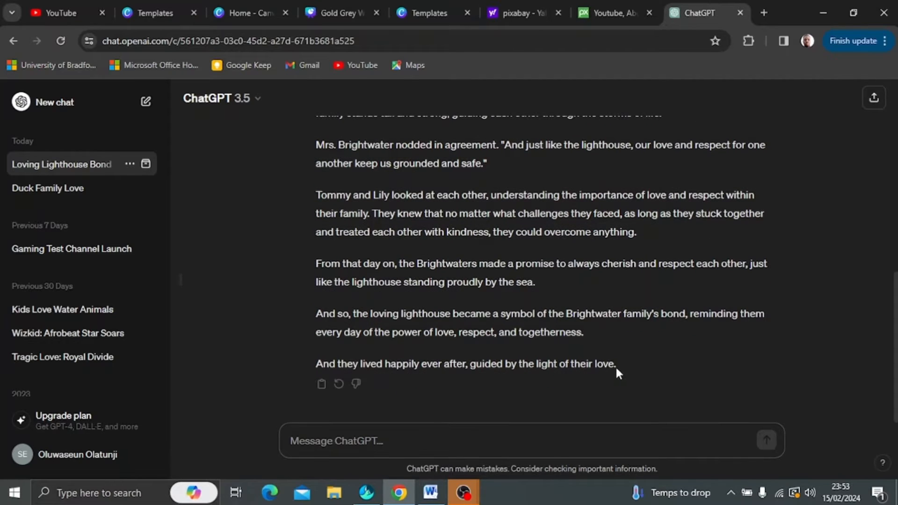
- Copy the full "The Loving Lighthouse" story, including its title, from the ChatGPT reply into the blank Word document
left_click_drag(615, 366, 314, 176)
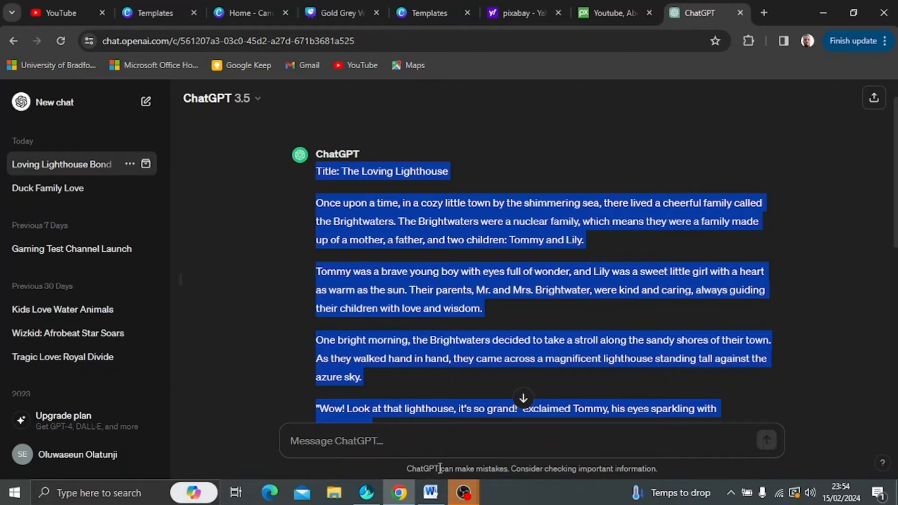
left_click(430, 493)
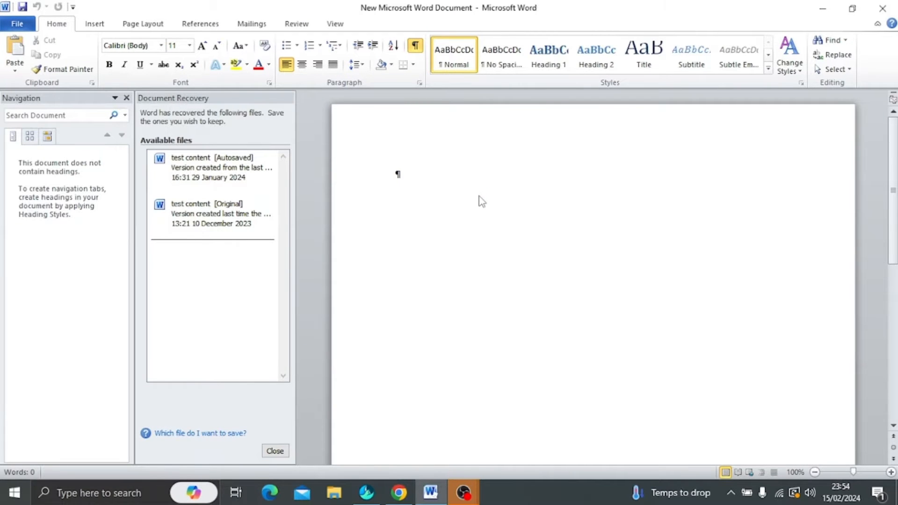
key("ctrl+v")
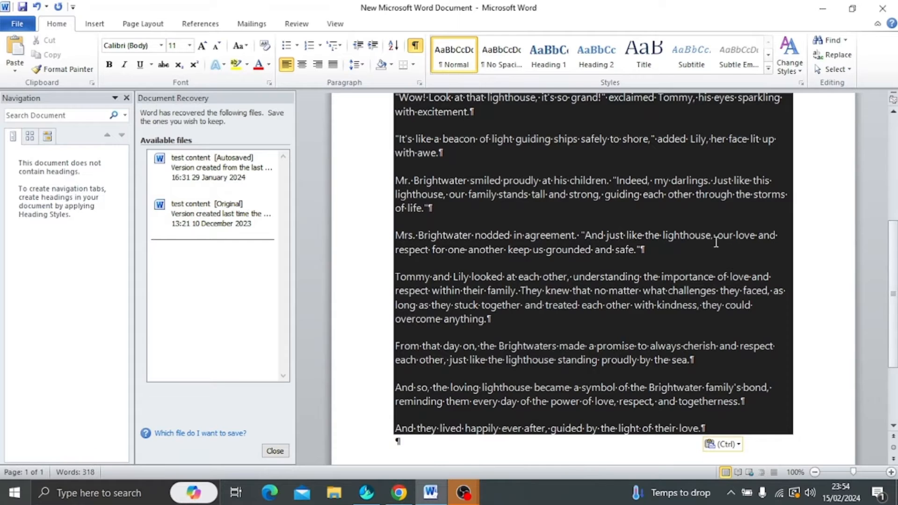
scroll(755, 256, "up", 5)
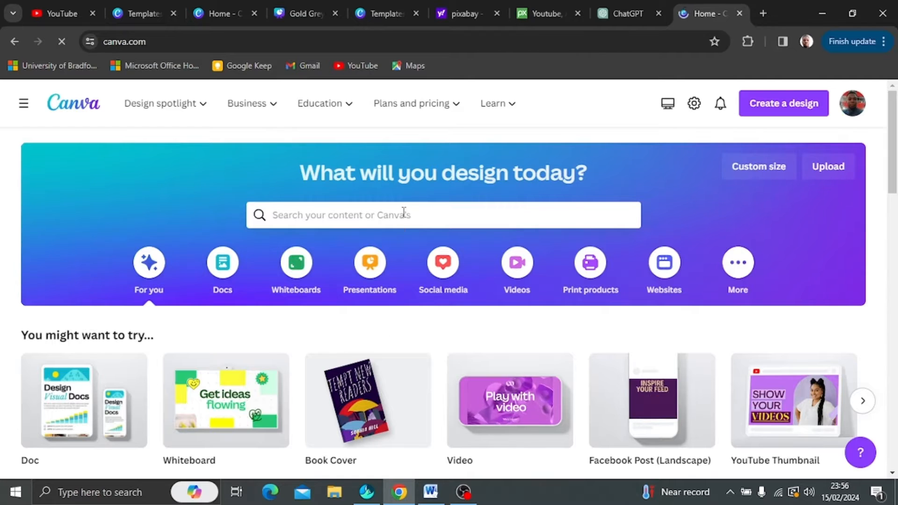
- Search Canva's templates for "kids story book" and browse the book cover designs
left_click(403, 213)
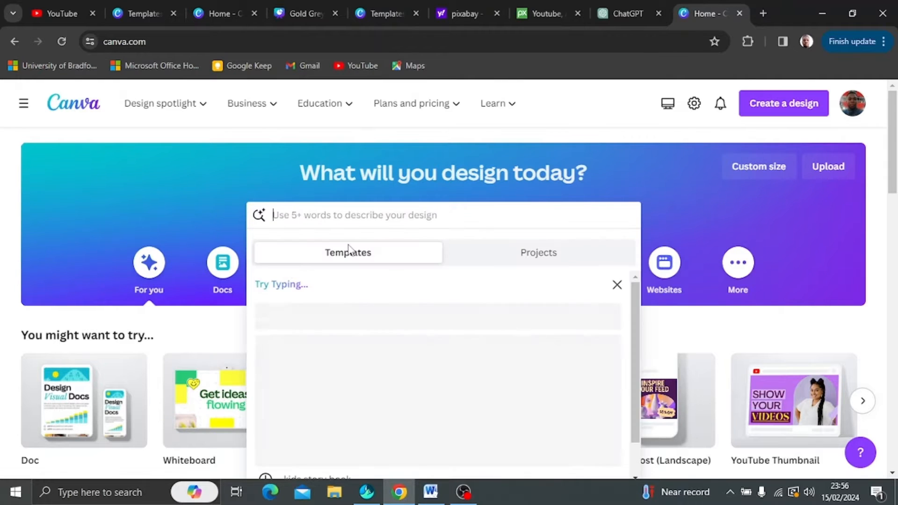
type("kids st")
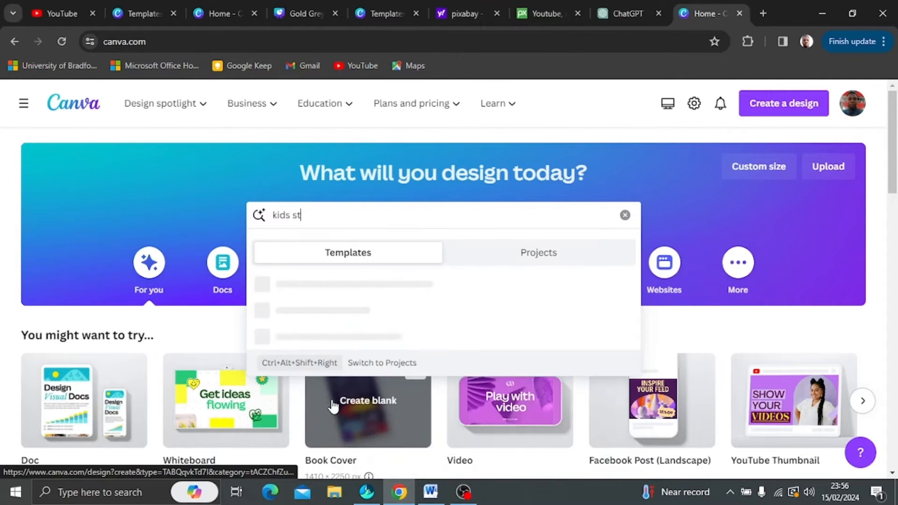
type("ory book")
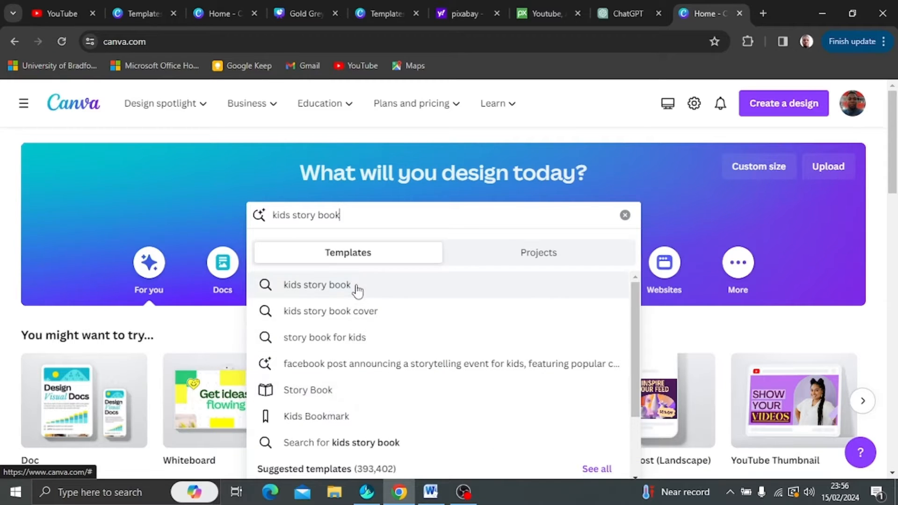
left_click(346, 294)
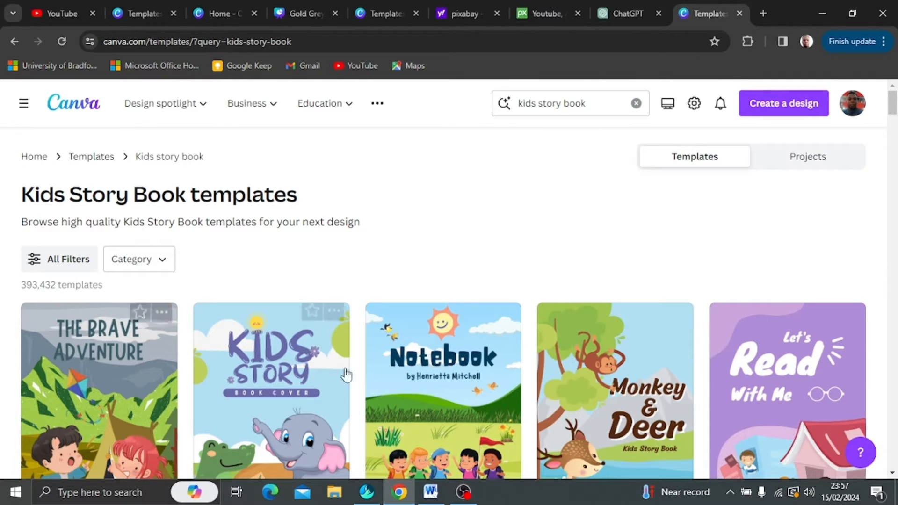
scroll(390, 385, "down", 10)
scroll(392, 389, "up", 10)
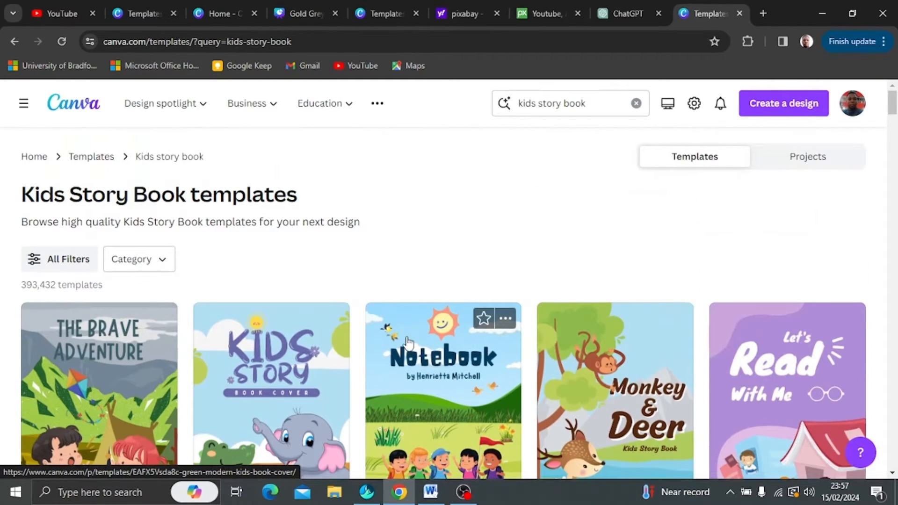
scroll(398, 349, "down", 5)
scroll(300, 318, "up", 3)
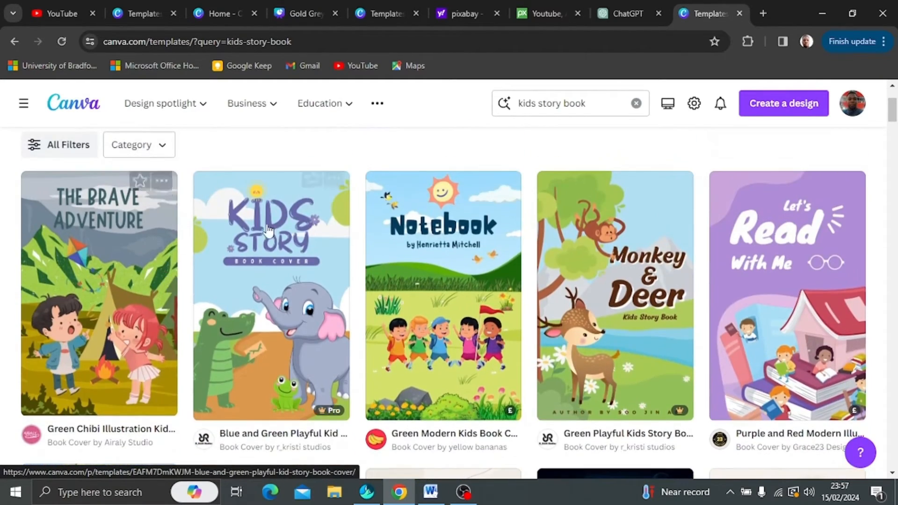
scroll(594, 347, "down", 10)
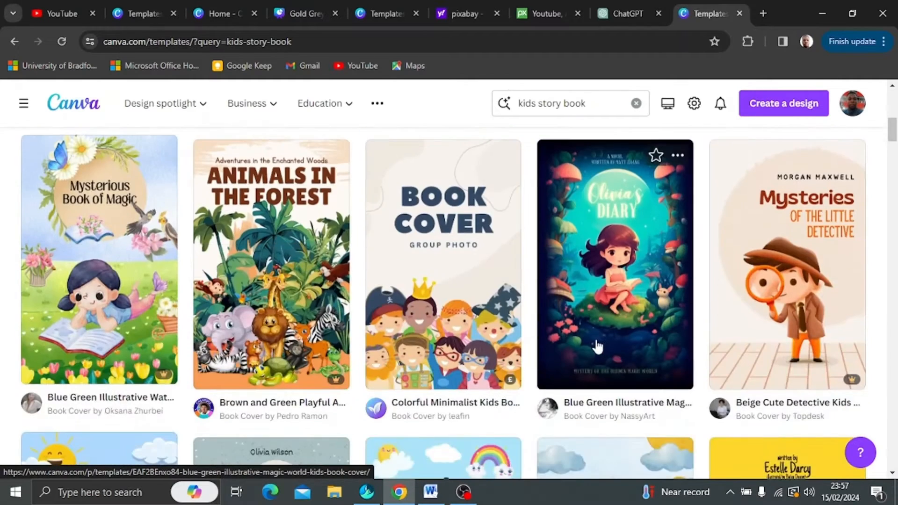
scroll(593, 347, "down", 4)
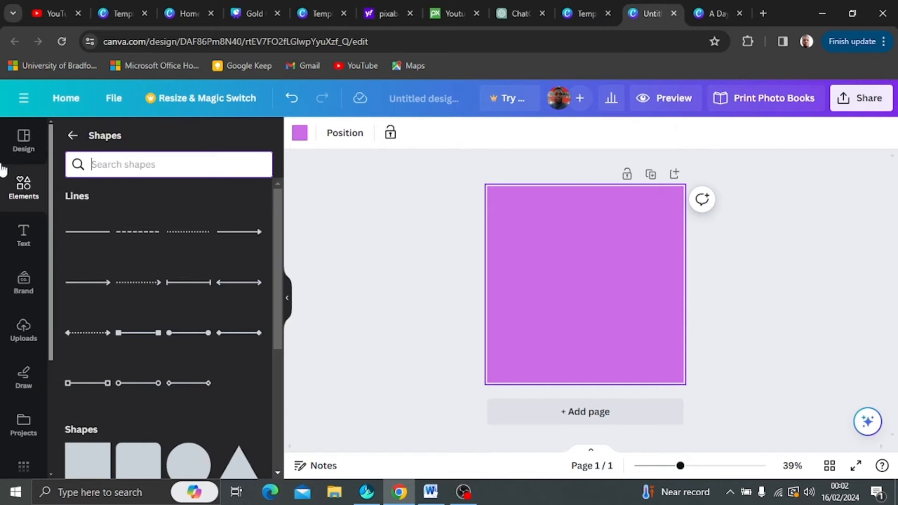
- Browse the Blob frames and add the rounded triangular one to the centre of page 1
left_click(23, 186)
scroll(93, 262, "down", 15)
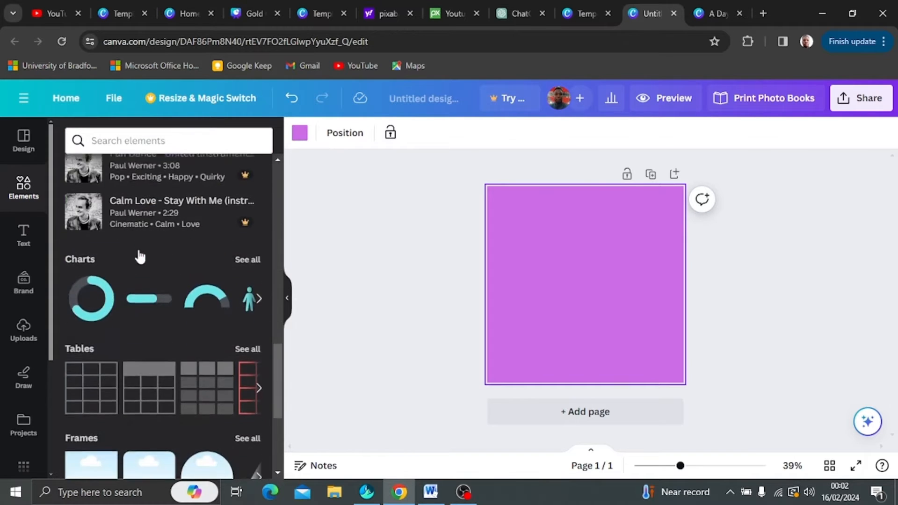
scroll(140, 257, "down", 4)
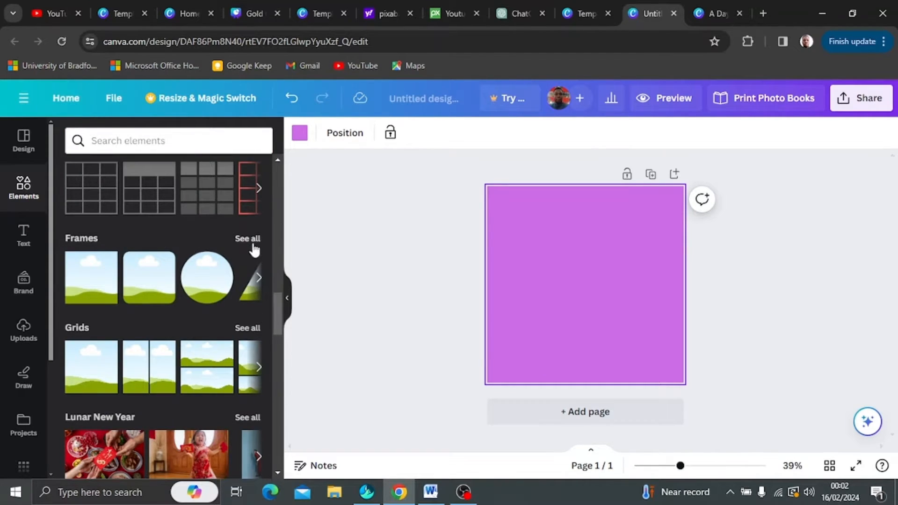
left_click(248, 239)
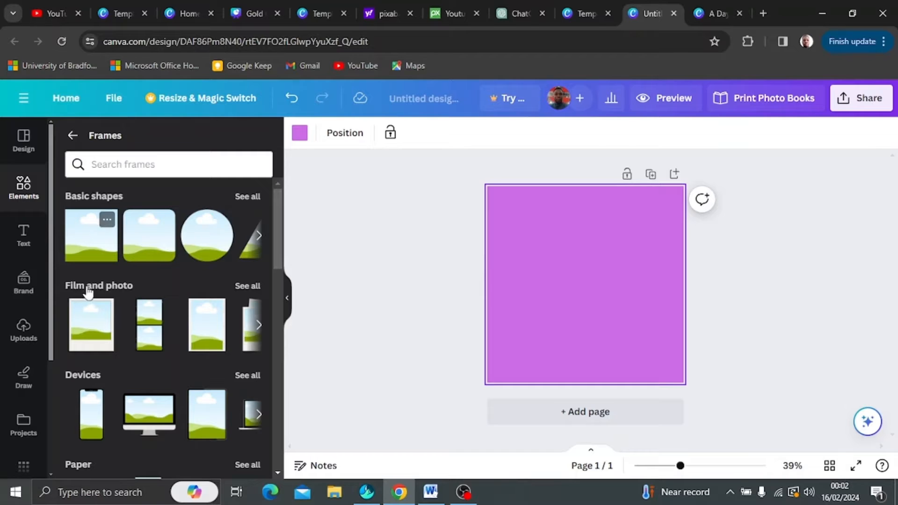
scroll(94, 352, "down", 4)
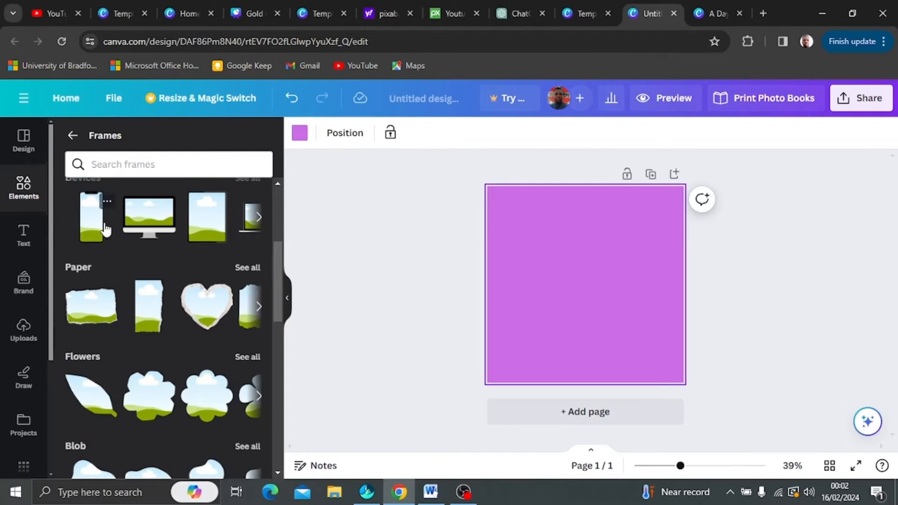
scroll(125, 410, "down", 4)
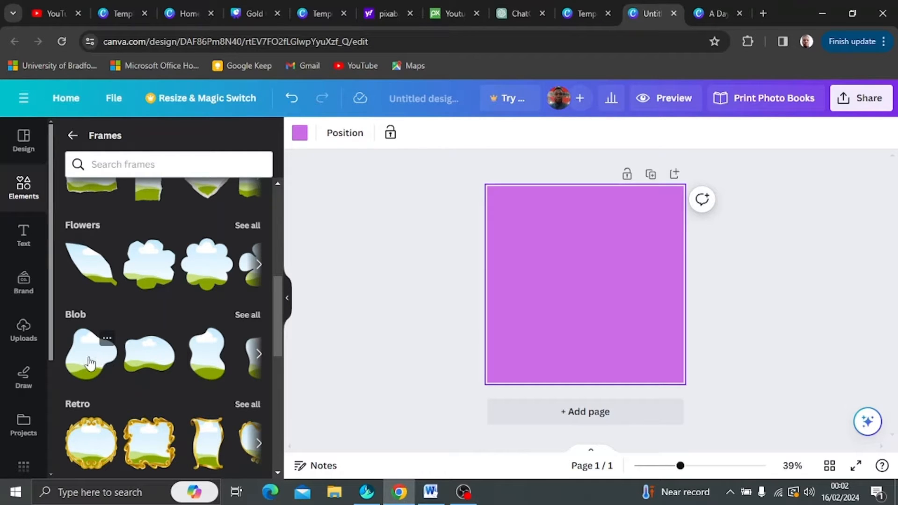
left_click(248, 315)
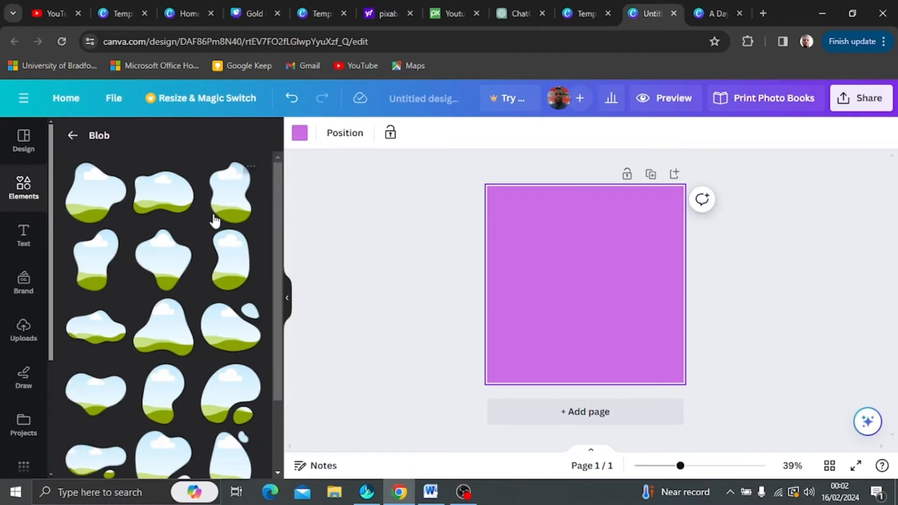
scroll(197, 257, "down", 2)
scroll(168, 304, "up", 4)
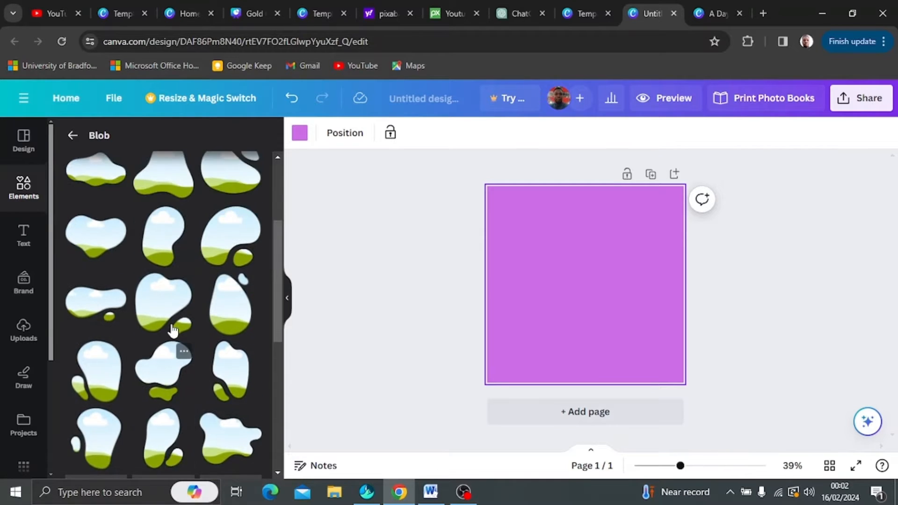
scroll(159, 276, "up", 2)
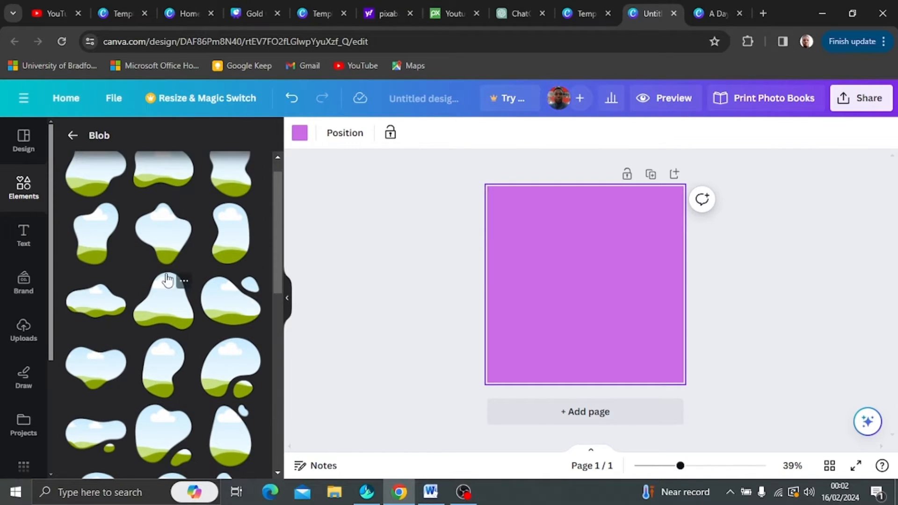
left_click(163, 303)
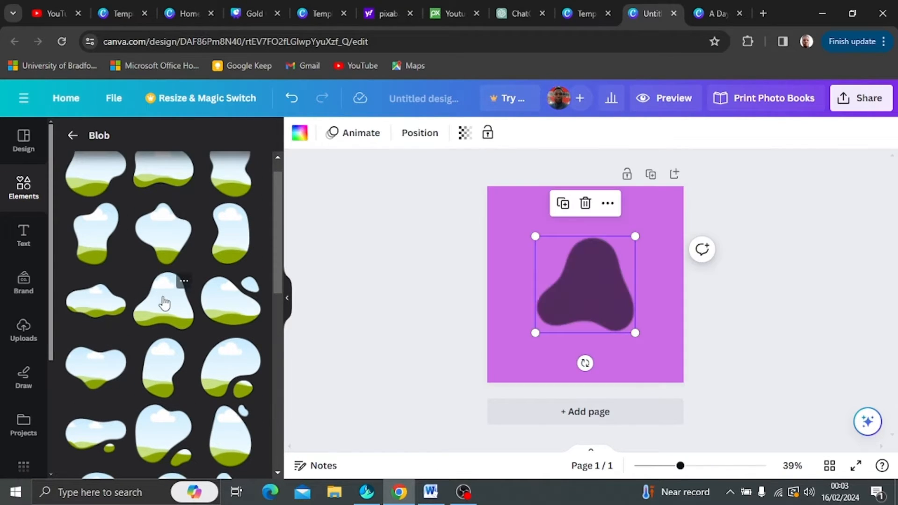
- Add pages 2 to 7 to the design and place differently shaped blob frames on the new pages
left_click(588, 412)
left_click_drag(163, 232, 546, 281)
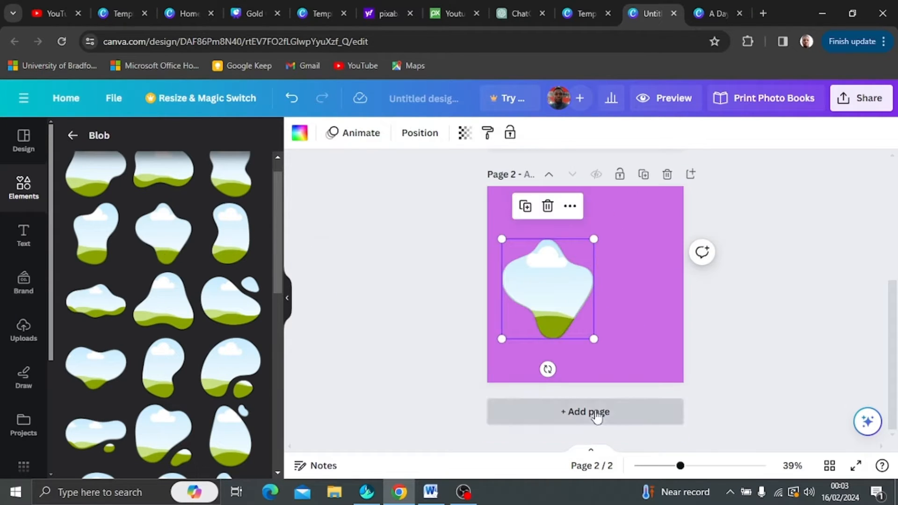
left_click(595, 413)
left_click_drag(96, 173, 549, 303)
left_click(588, 412)
left_click_drag(96, 364, 546, 318)
left_click(580, 421)
left_click(588, 413)
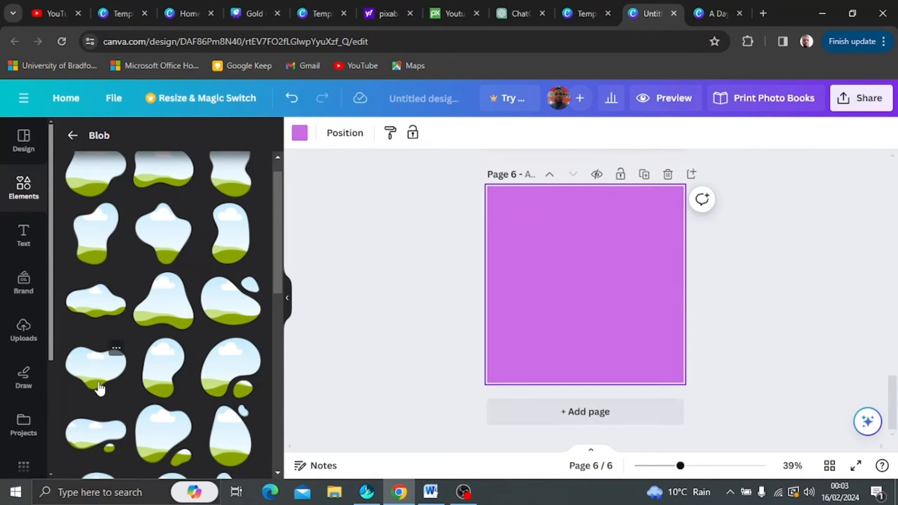
left_click_drag(179, 241, 542, 279)
left_click(590, 412)
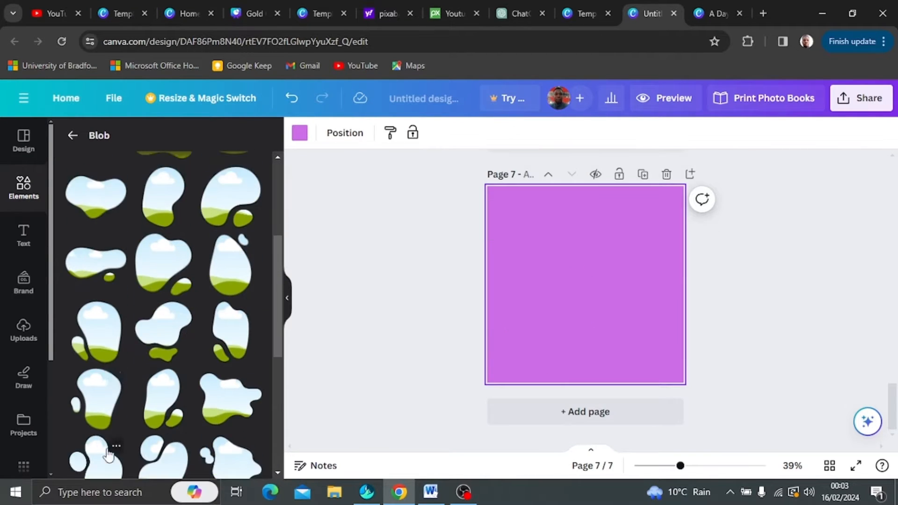
left_click_drag(163, 402, 551, 289)
- Copy the title "The Loving Lighthouse" from the Word document and paste it as a heading on page 1 in Canva
scroll(751, 300, "up", 20)
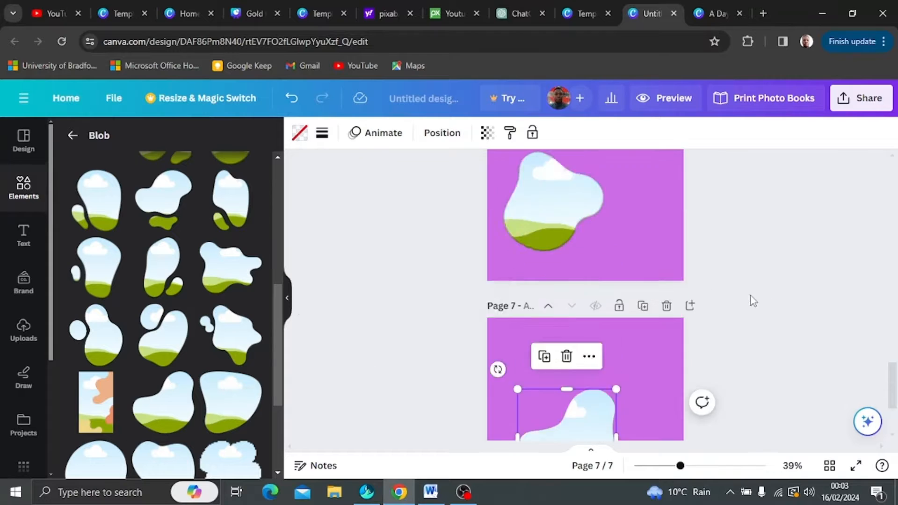
left_click(432, 492)
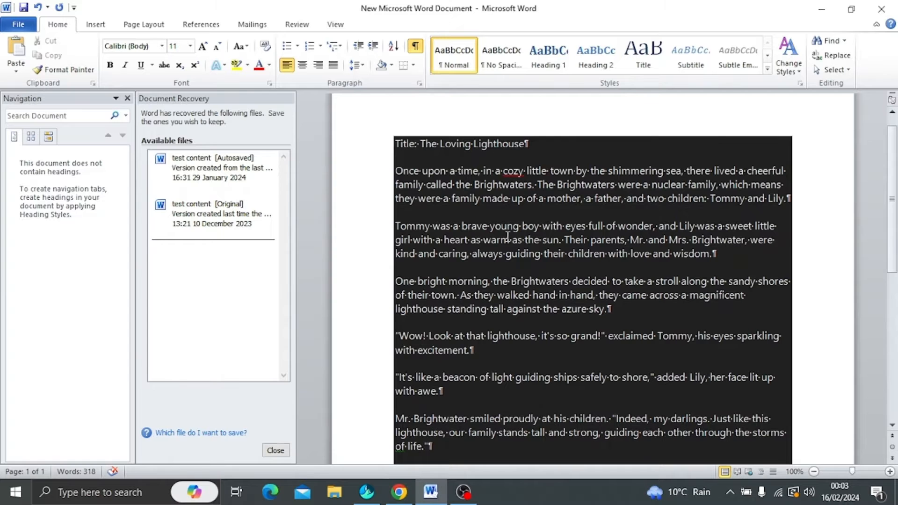
left_click_drag(528, 144, 428, 148)
key("ctrl+c")
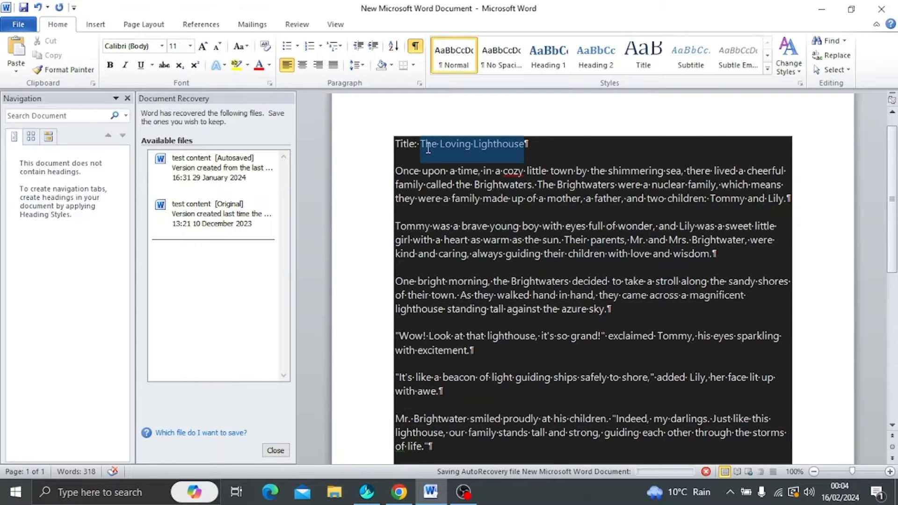
left_click(398, 492)
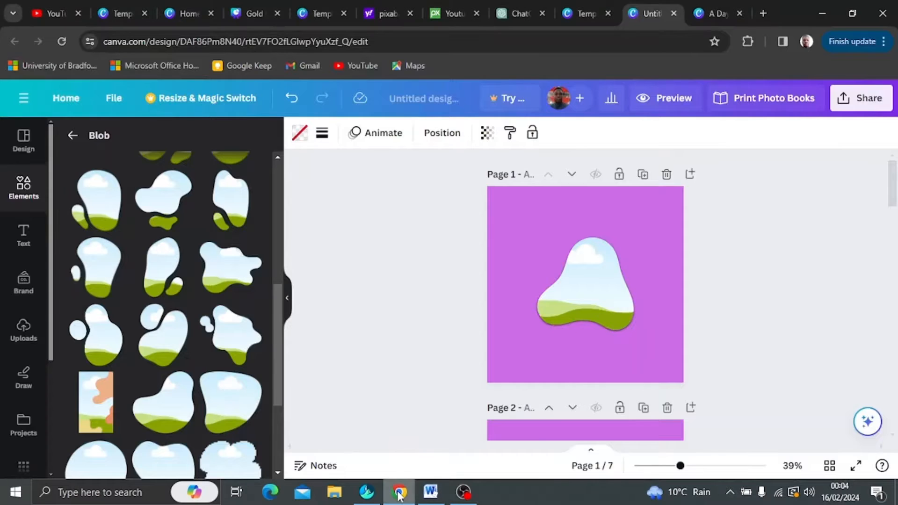
left_click(23, 234)
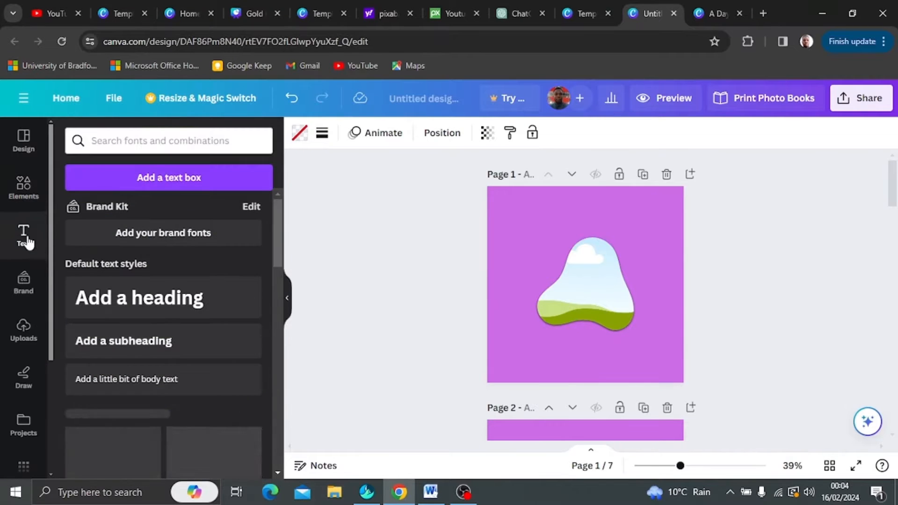
left_click(161, 308)
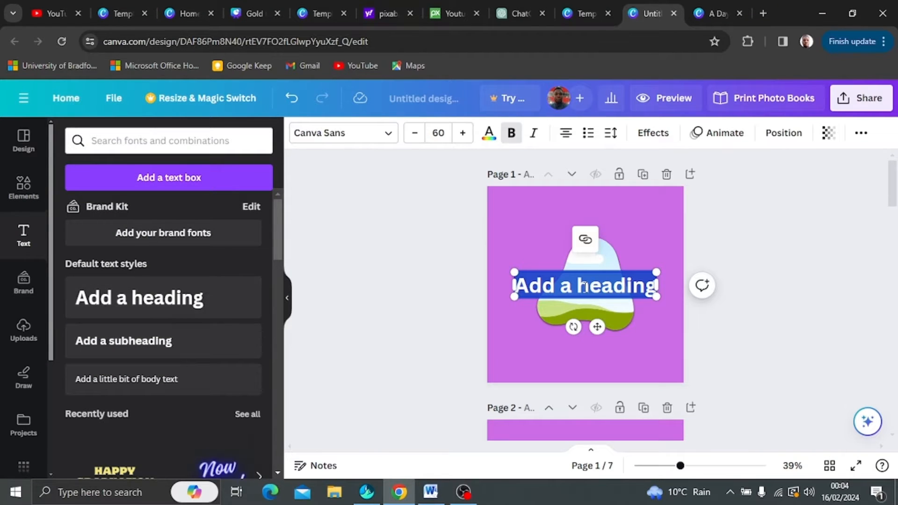
key("ctrl+v")
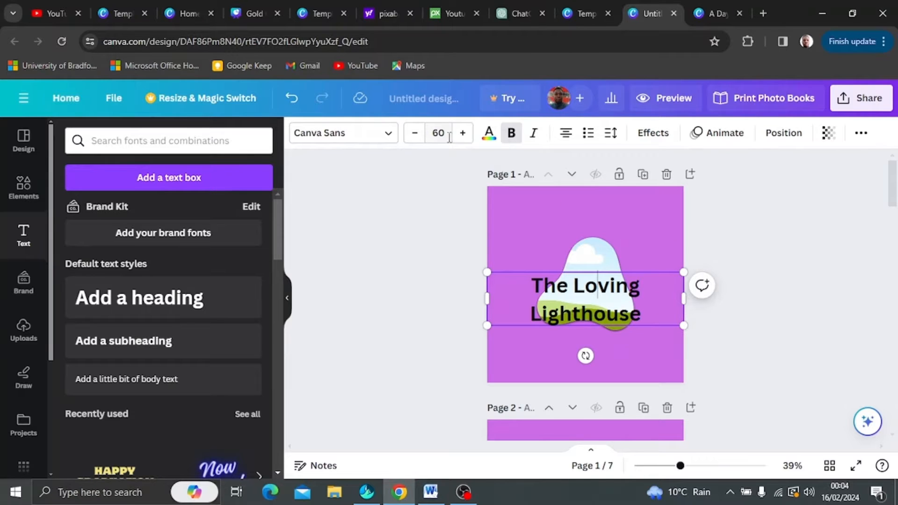
- Set the font of the page 1 title to League Spartan
left_click(387, 135)
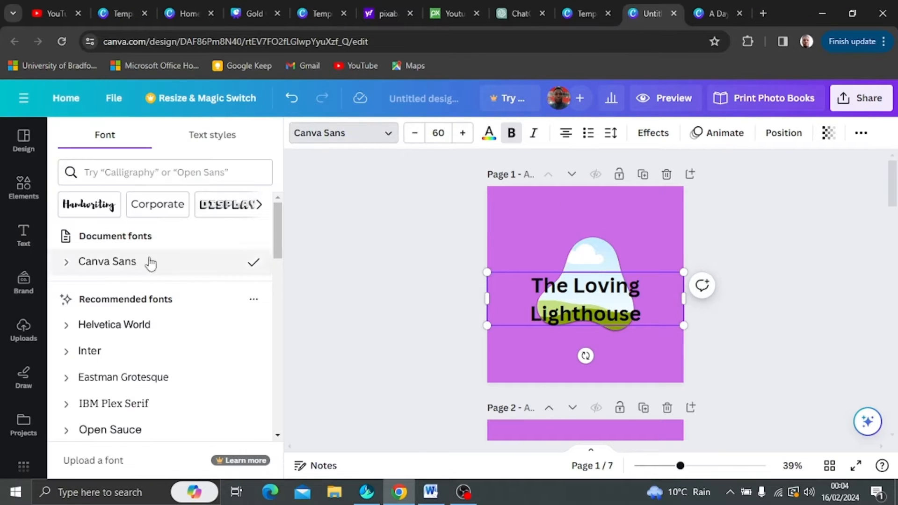
scroll(121, 323, "down", 4)
left_click(123, 322)
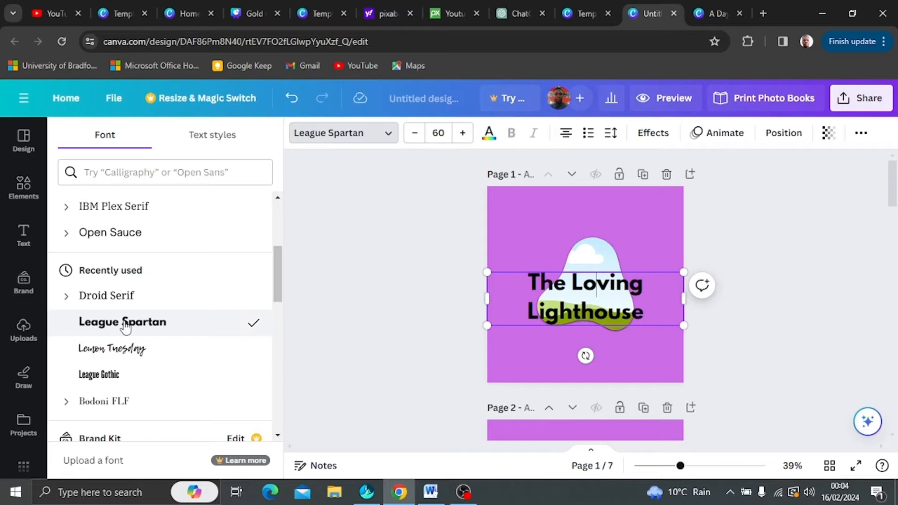
- Scale the title down to about size 35.8 on a single line and move it above the blob frame
left_click_drag(684, 325, 653, 279)
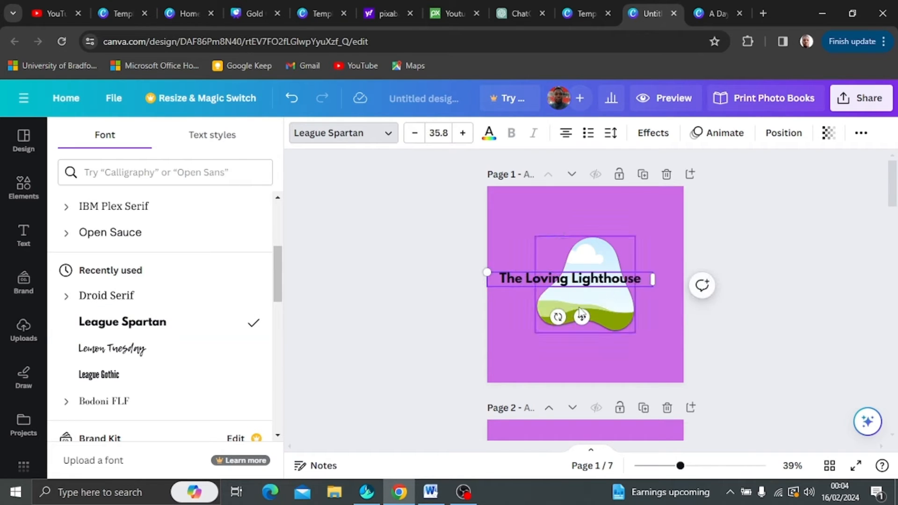
left_click_drag(580, 279, 595, 222)
- Try to give the page 1 title the pale custom text colour #E6D5D5
left_click(489, 133)
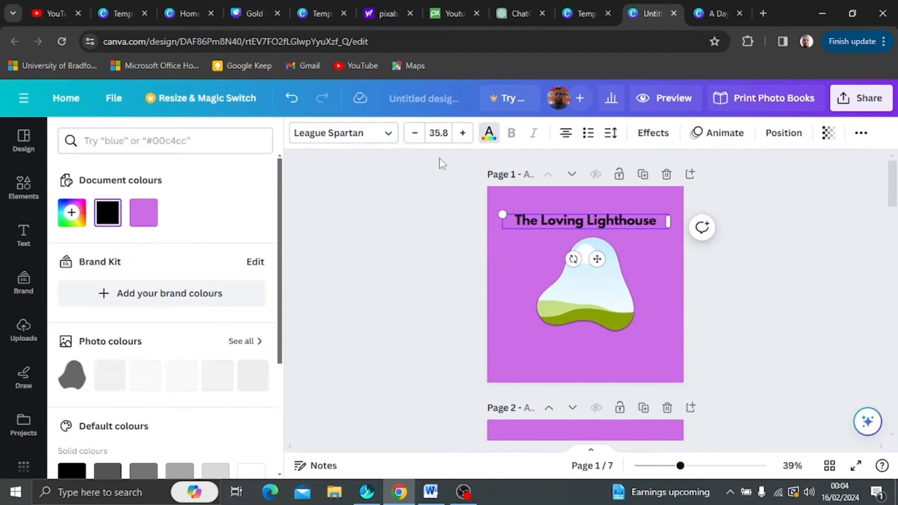
left_click(72, 213)
left_click(82, 251)
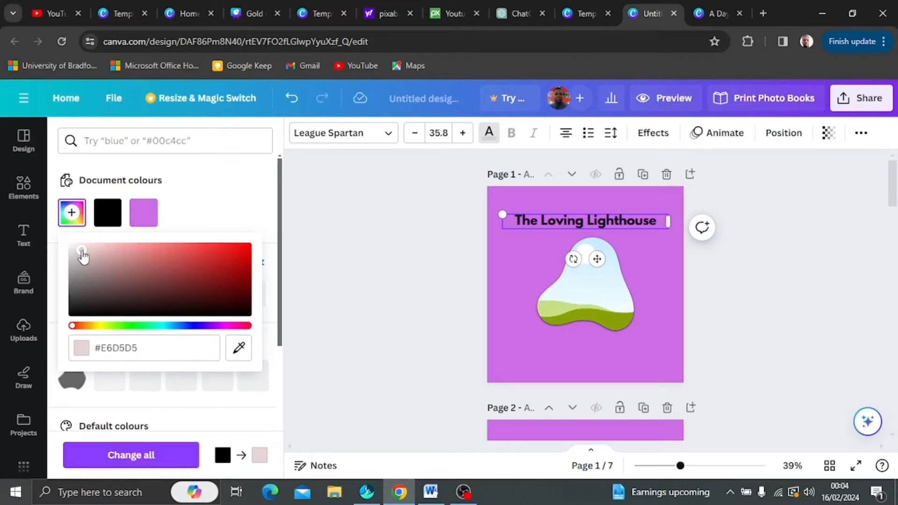
left_click(589, 220)
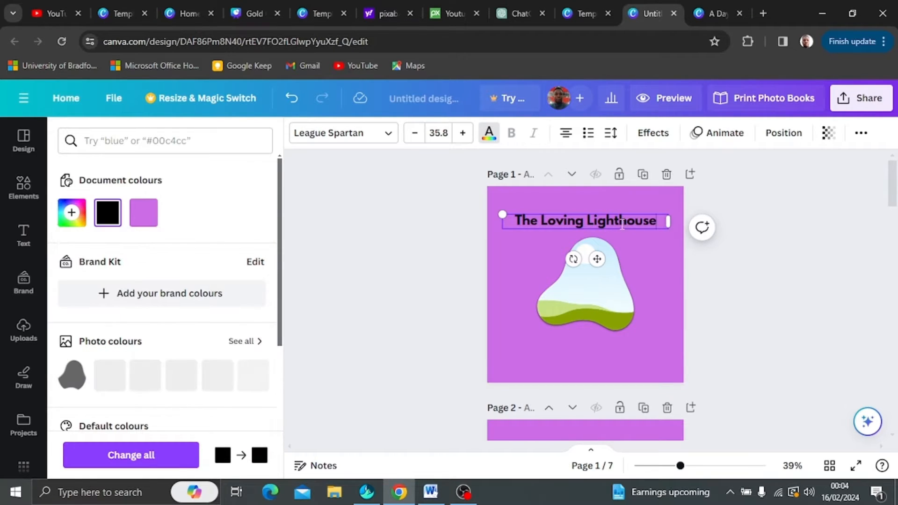
- Select the whole page 1 title and give its text a custom dark blue colour
left_click_drag(656, 220, 513, 220)
left_click(488, 135)
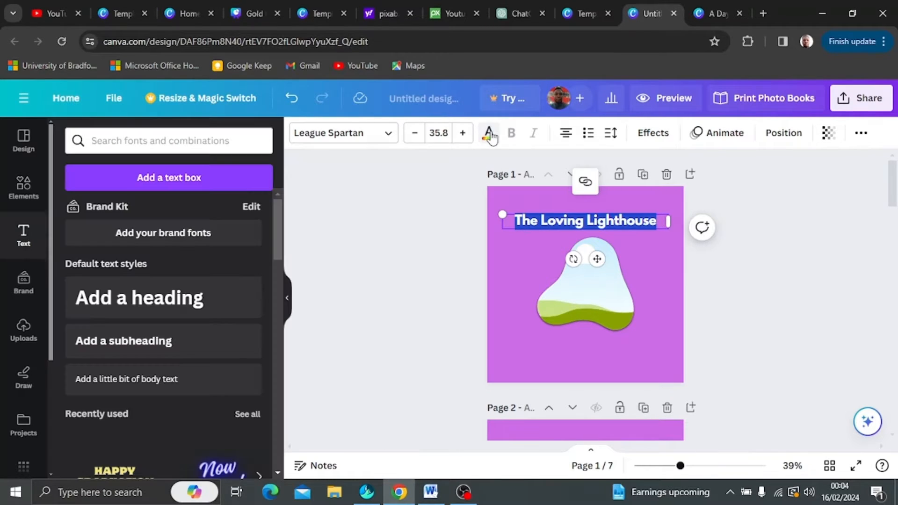
left_click(489, 135)
left_click(65, 222)
left_click(64, 223)
left_click(64, 223)
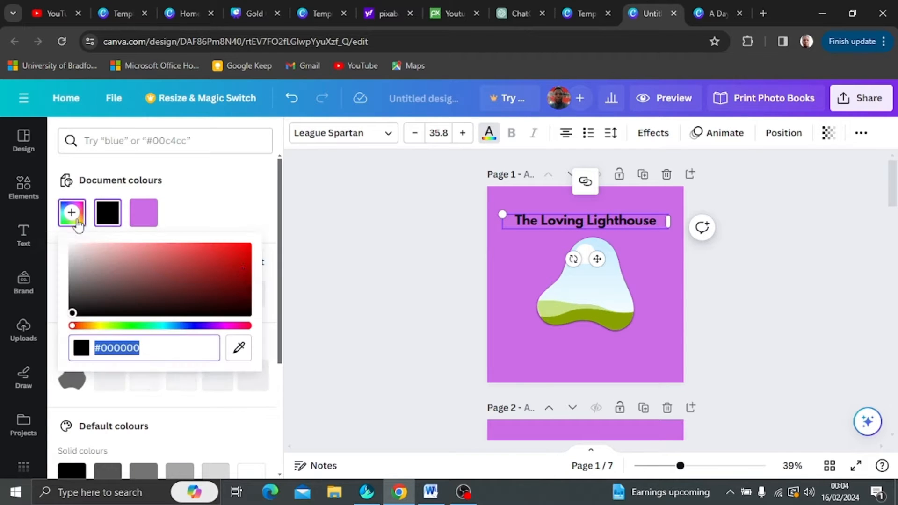
left_click(245, 255)
left_click(122, 263)
left_click(180, 280)
left_click_drag(178, 279, 240, 257)
left_click(188, 325)
- Try a few other fonts on the page 1 title and set it to Gagalin
left_click(388, 136)
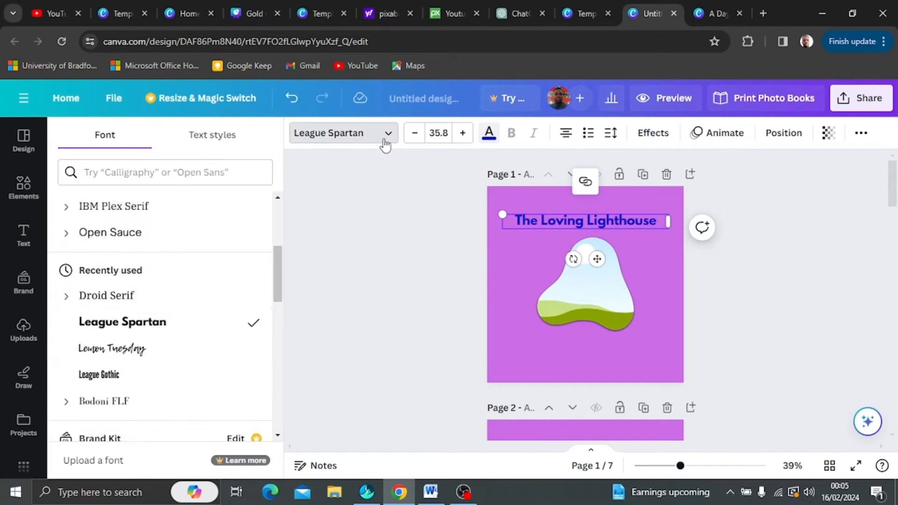
left_click(111, 321)
scroll(118, 325, "down", 3)
left_click(91, 342)
scroll(119, 325, "down", 1)
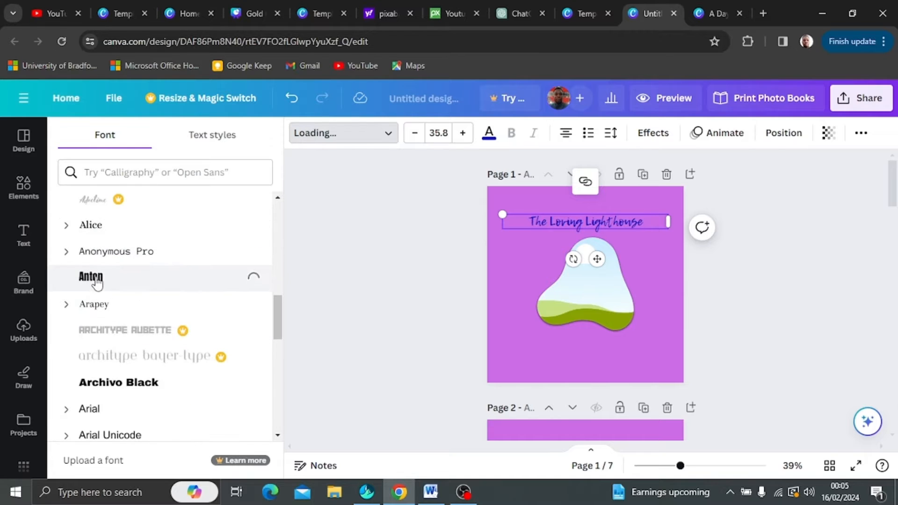
scroll(94, 288, "down", 15)
left_click(97, 237)
scroll(33, 437, "down", 3)
- Generate Magic Media images from the prompt "happy family" in the Filmic style
left_click(23, 450)
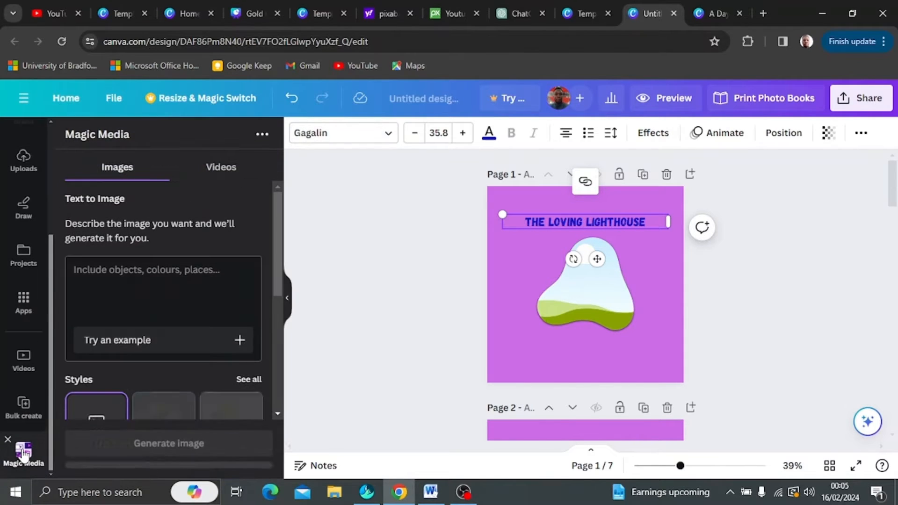
type("happy family")
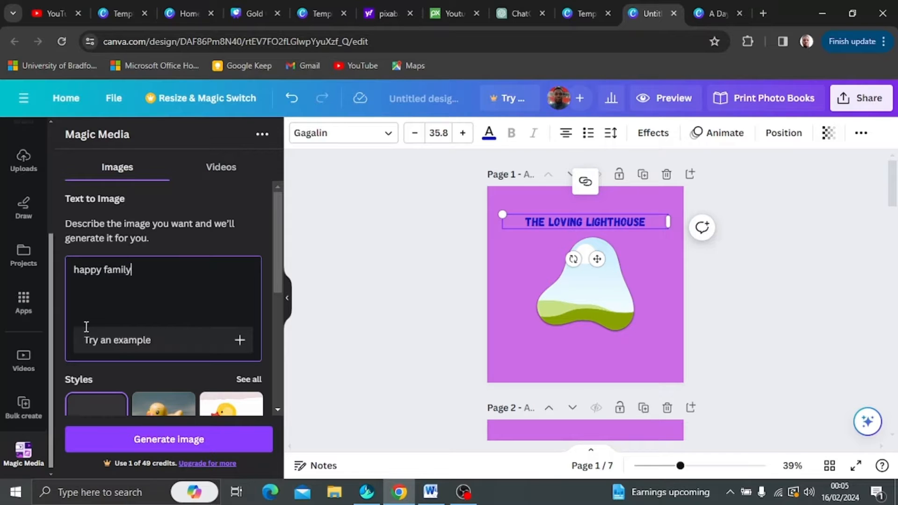
scroll(124, 355, "down", 3)
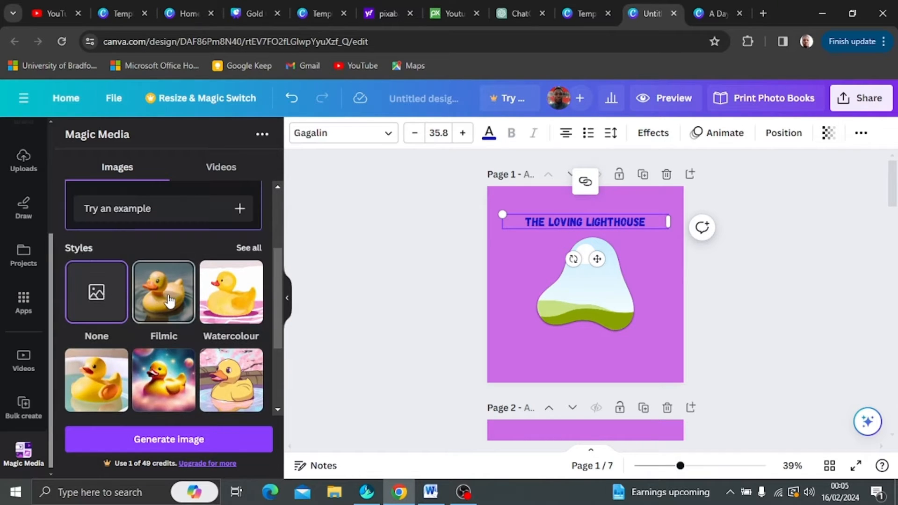
scroll(206, 314, "down", 2)
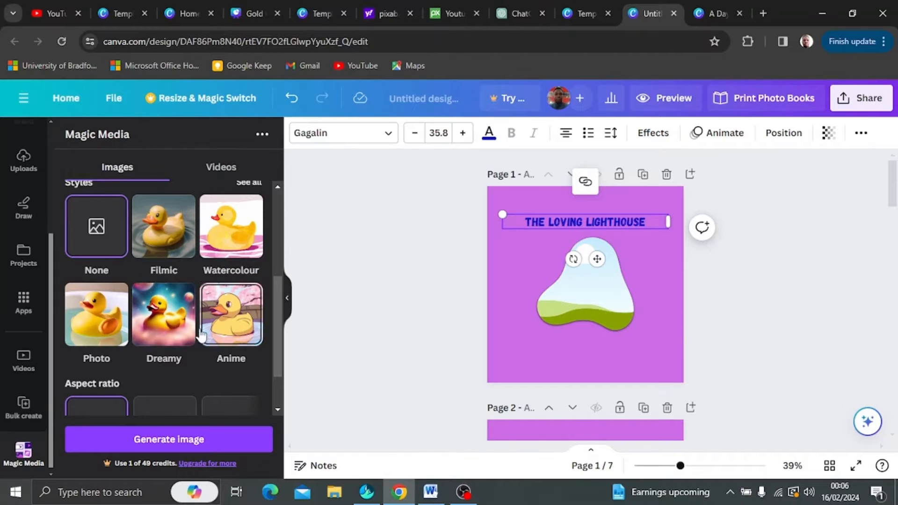
scroll(201, 336, "down", 2)
scroll(200, 315, "up", 5)
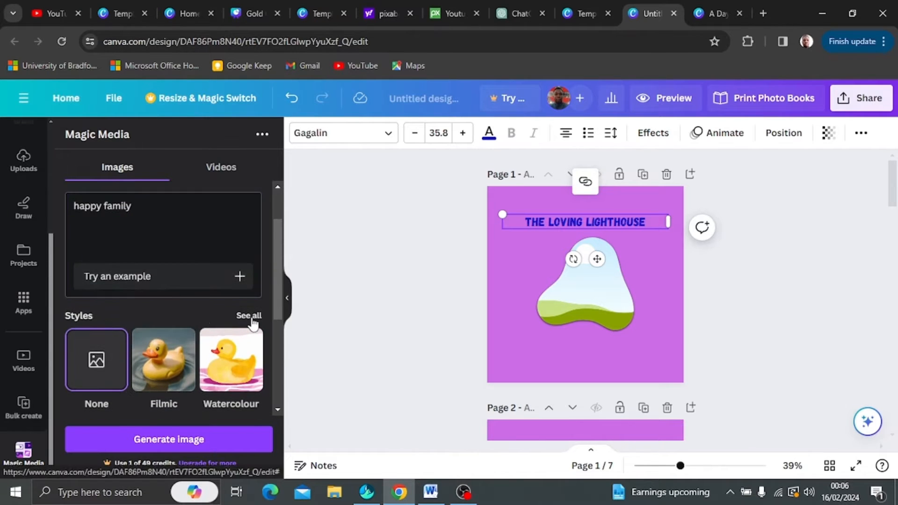
left_click(250, 316)
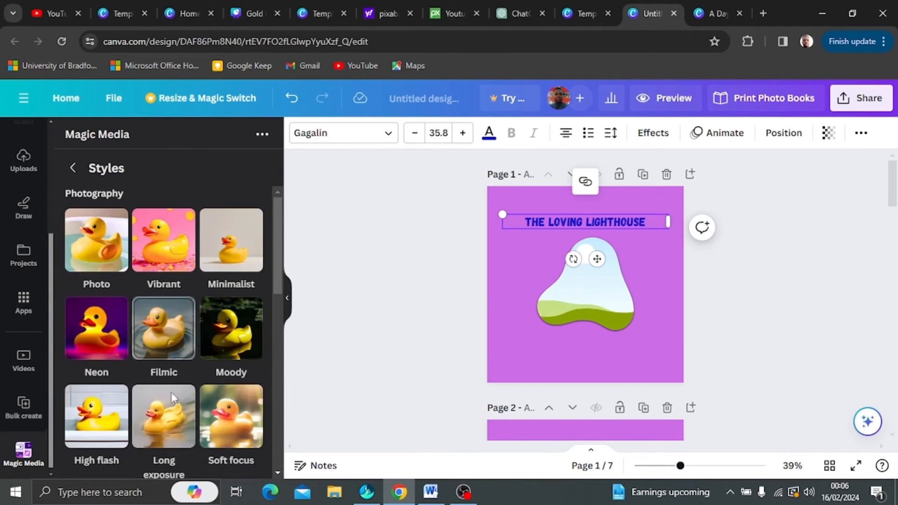
left_click(159, 332)
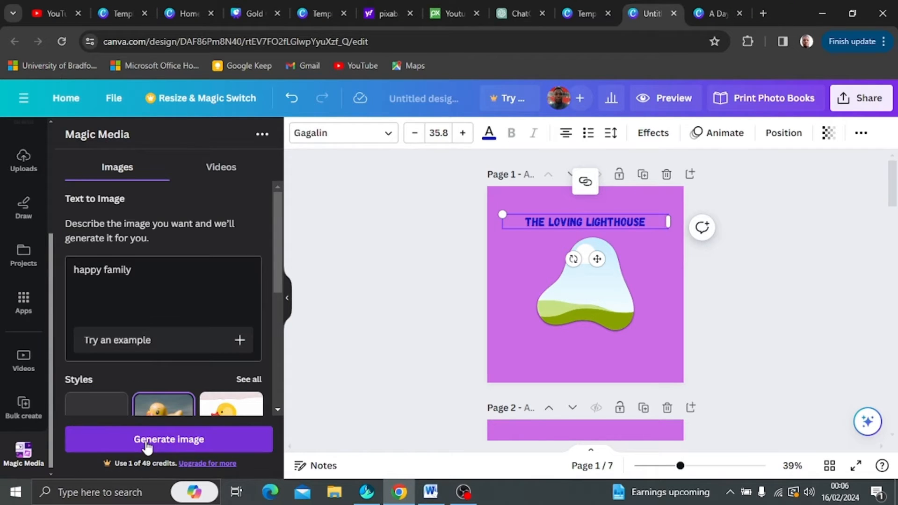
left_click(147, 446)
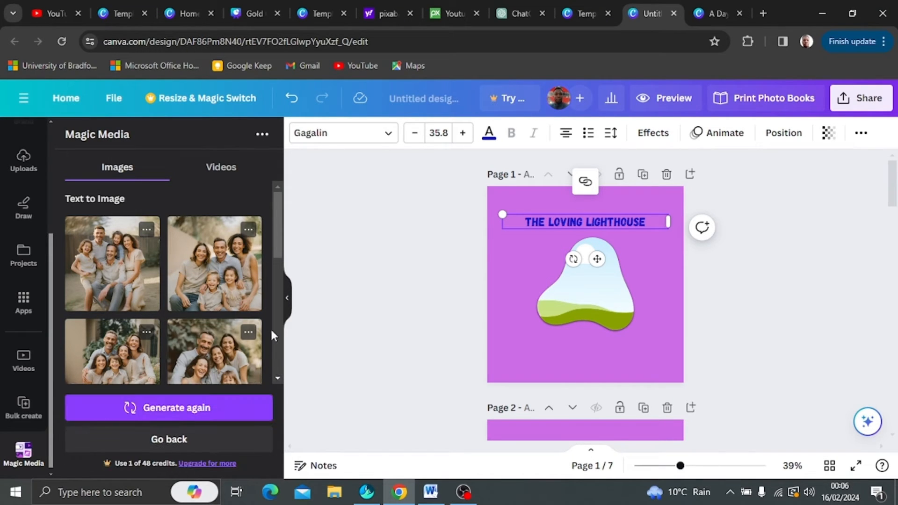
- Change the image style to Playful from the Digital art styles and generate the happy family images again
scroll(277, 234, "down", 5)
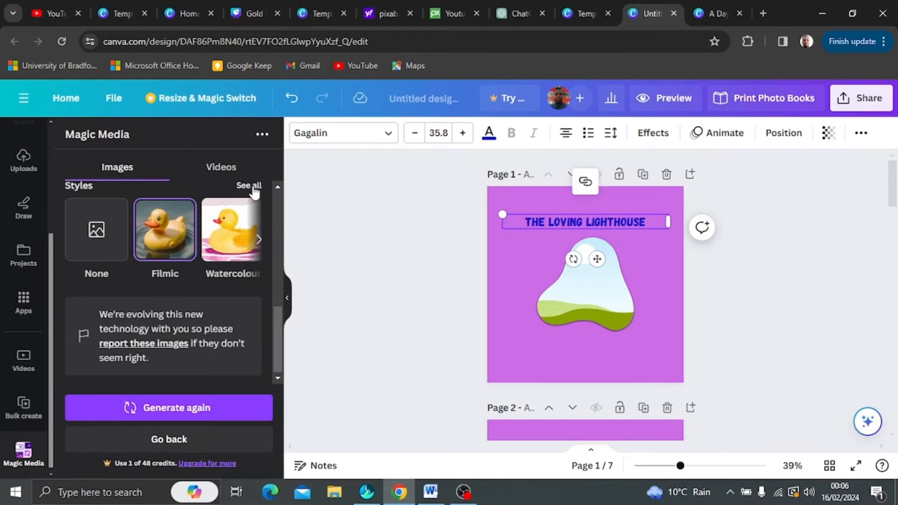
left_click(251, 188)
scroll(222, 328, "down", 5)
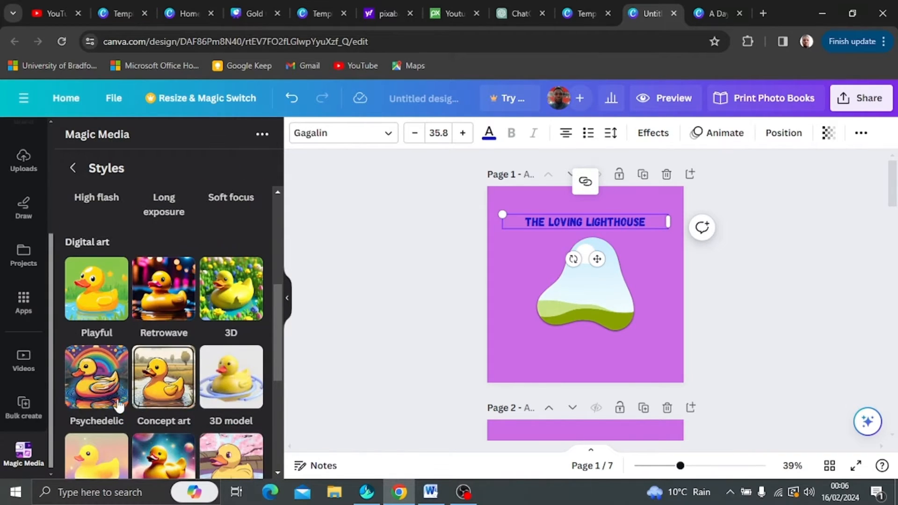
scroll(213, 388, "down", 1)
left_click(96, 224)
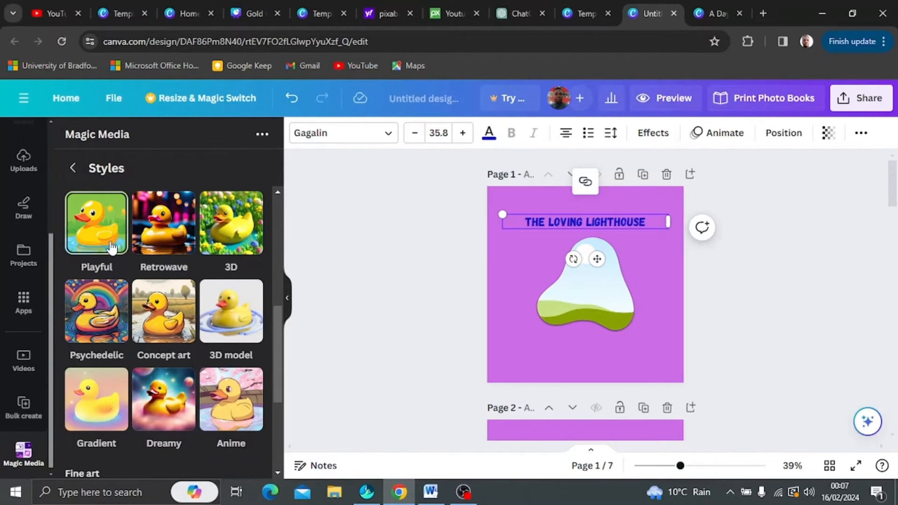
left_click(186, 416)
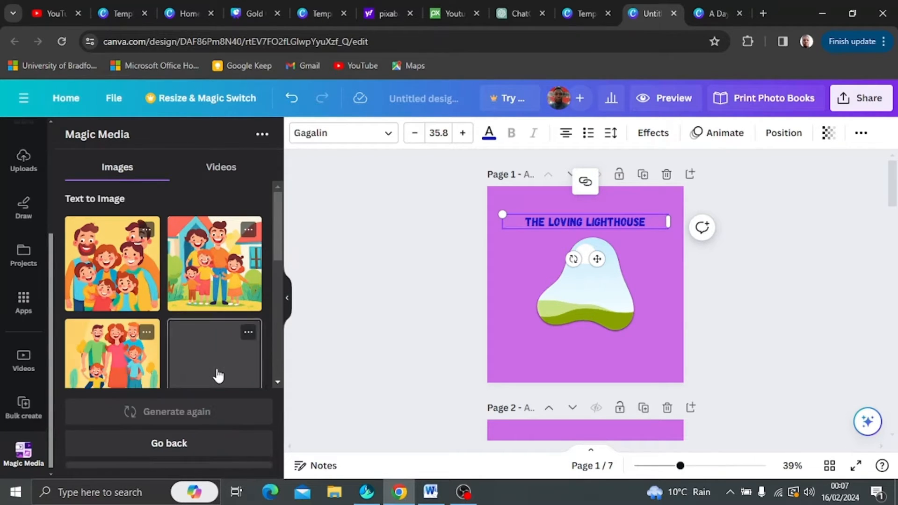
- Fill the page 1 blob frame with the fourth generated picture, showing the family outdoors under a blue sky
scroll(205, 328, "down", 2)
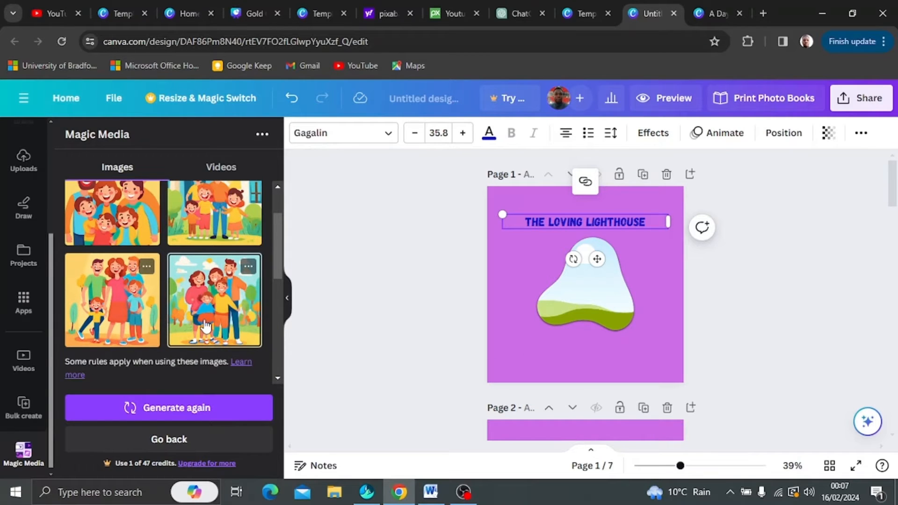
left_click_drag(208, 318, 552, 279)
left_click_drag(516, 212, 492, 291)
mouse_move(584, 286)
left_mouse_down()
mouse_move(608, 296)
mouse_move(592, 297)
left_mouse_up()
left_click(662, 393)
- Shrink the family picture's frame on page 1 slightly and move it a little lower, away from the title
right_click(608, 295)
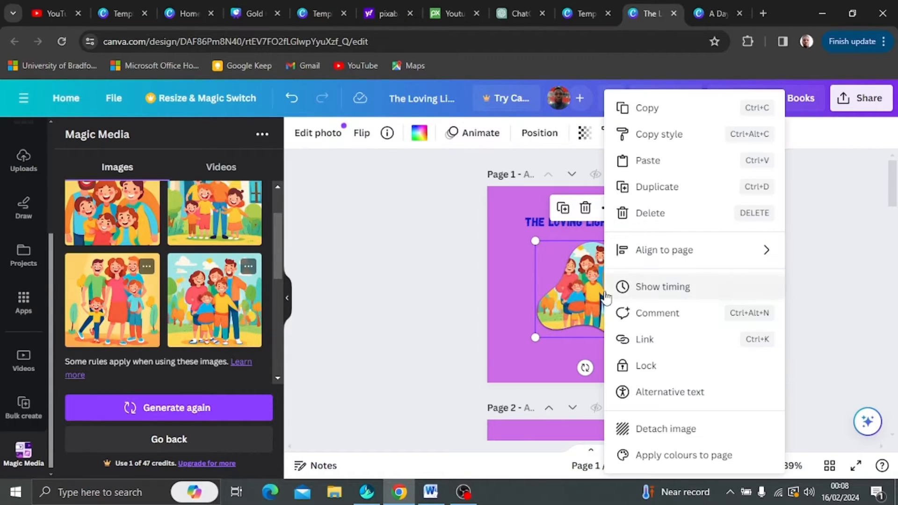
mouse_move(535, 240)
left_mouse_down()
mouse_move(567, 271)
mouse_move(498, 249)
mouse_move(540, 249)
left_mouse_up()
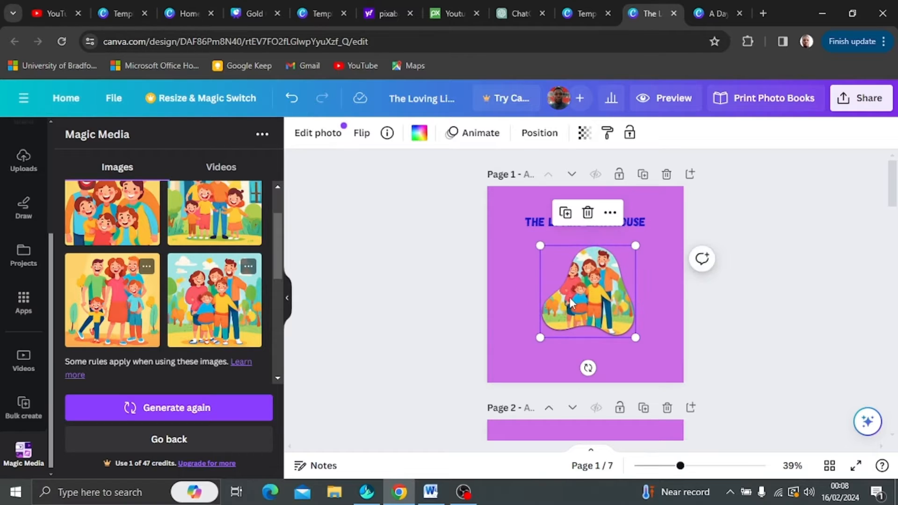
left_click_drag(592, 294, 586, 300)
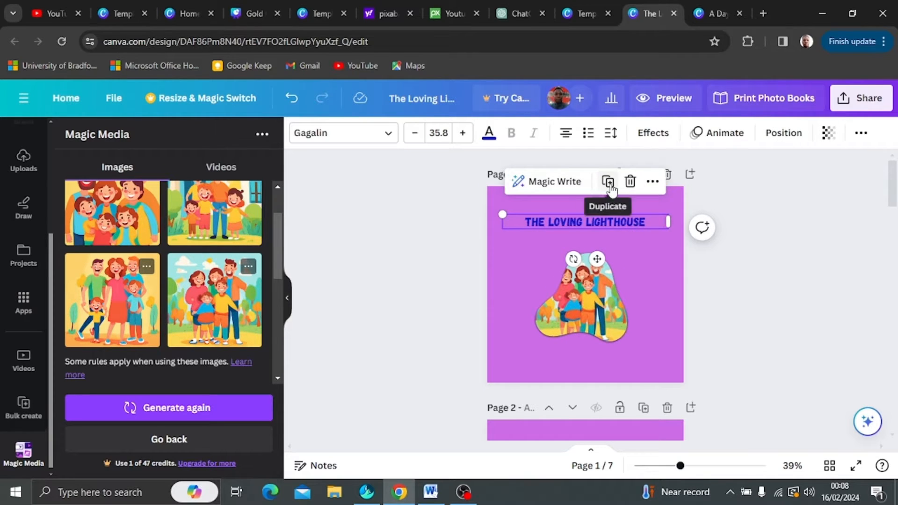
- Duplicate the title below the family picture as an author credit reading "By" and the author's full name, scaled to size 34.9
left_click(608, 181)
left_click_drag(608, 223, 362, 425)
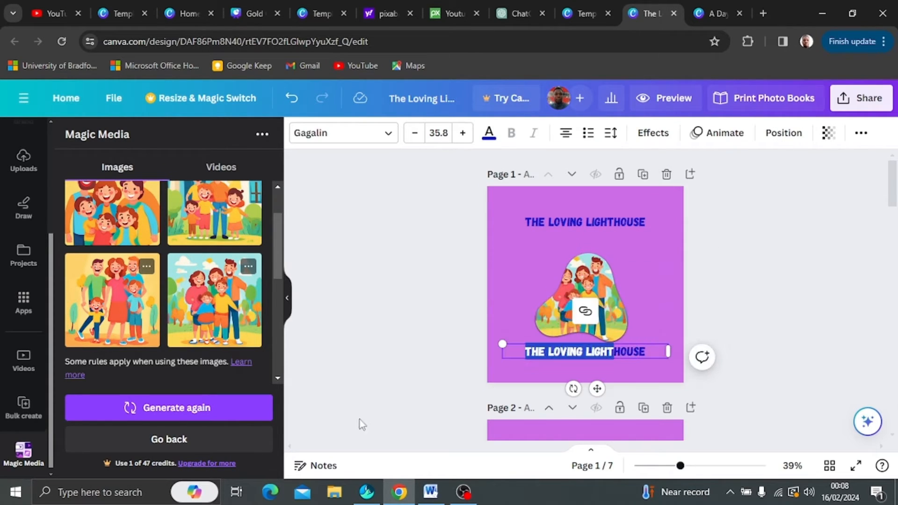
double_click(642, 351)
right_click(641, 352)
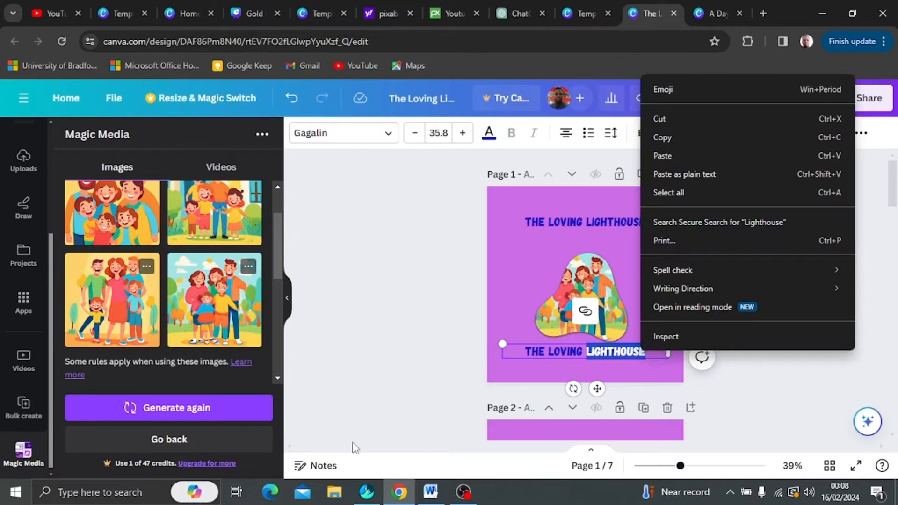
double_click(566, 352)
left_click_drag(648, 351, 527, 347)
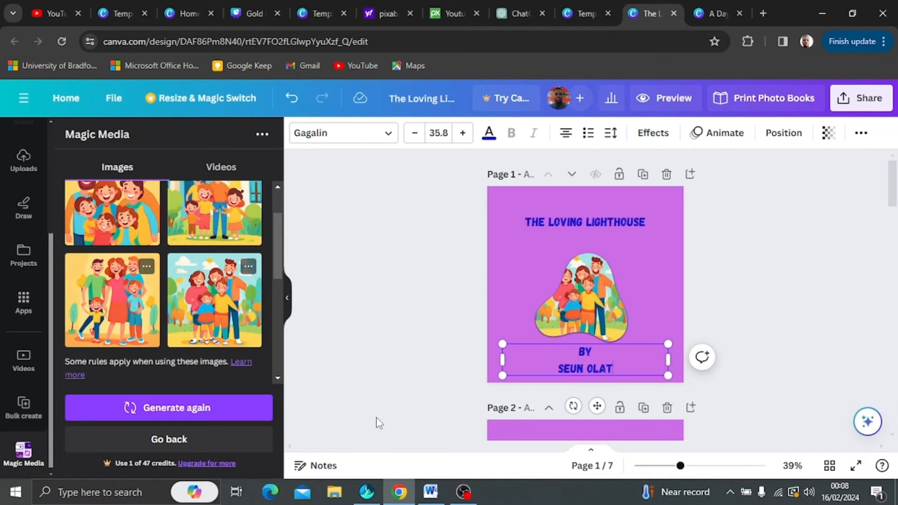
left_click_drag(668, 372, 666, 370)
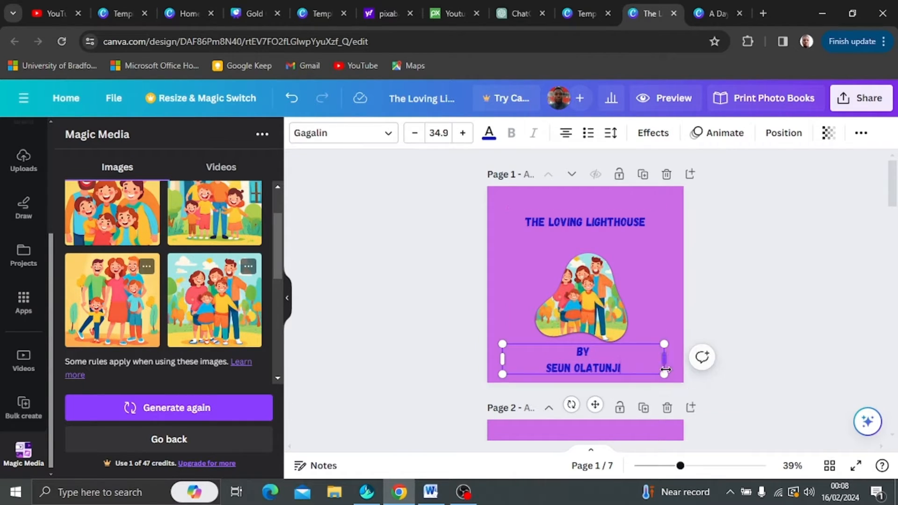
- Try green and orange from the photo colours on the author credit text
left_click(490, 134)
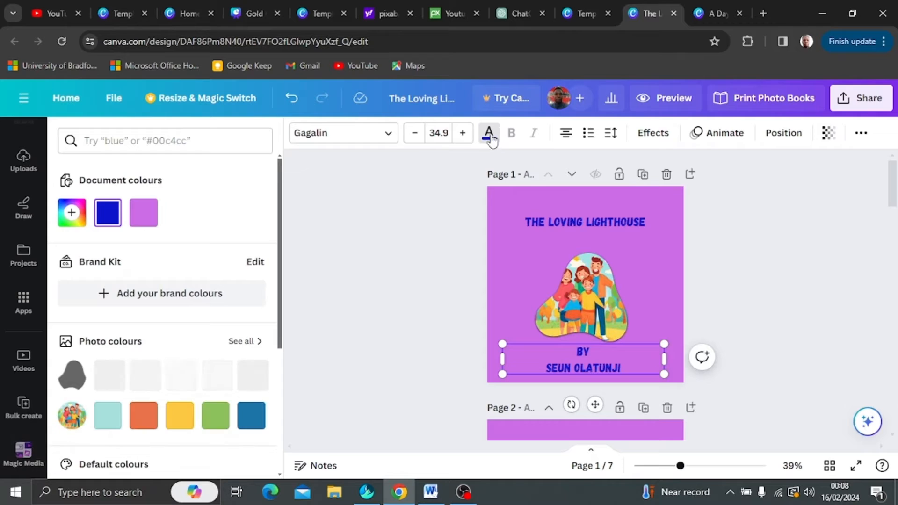
left_click(101, 419)
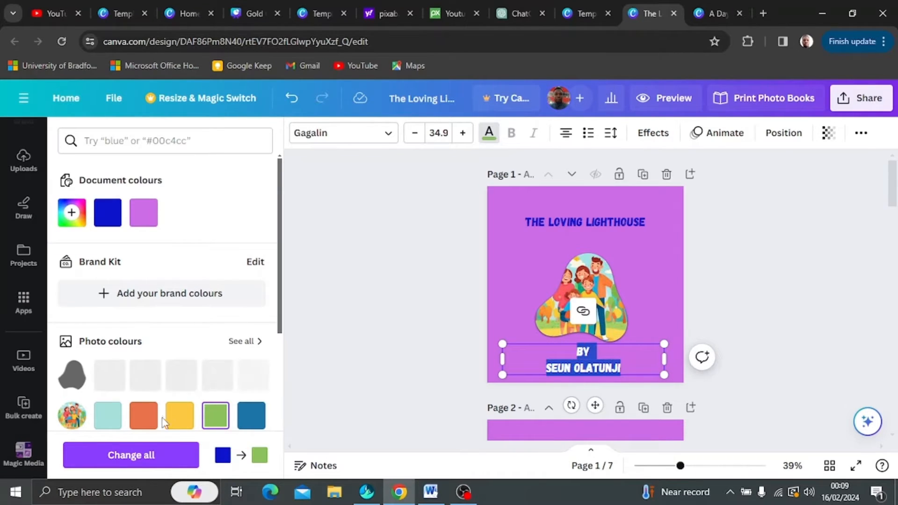
left_click(147, 417)
left_click(503, 293)
- Nudge the author credit slightly to the right and change its text to a near-black custom colour
mouse_move(615, 370)
left_mouse_down()
mouse_move(583, 359)
mouse_move(619, 371)
left_mouse_up()
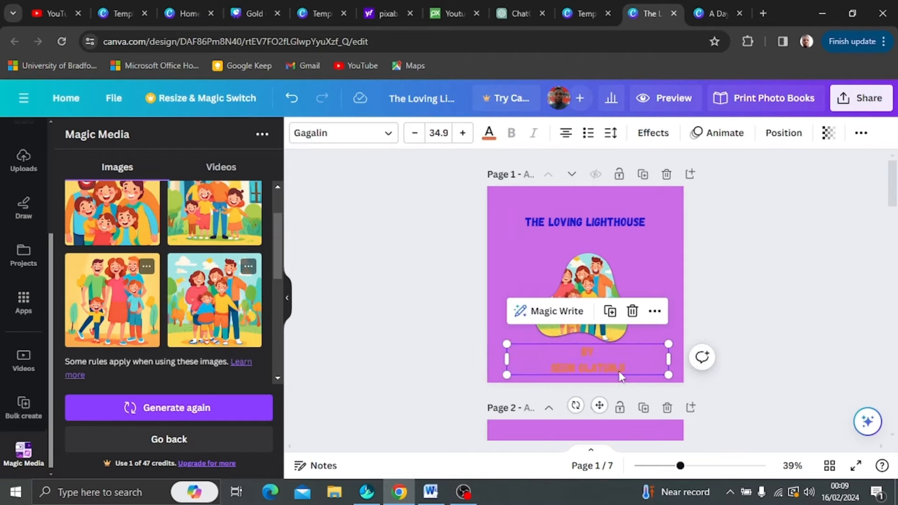
triple_click(621, 368)
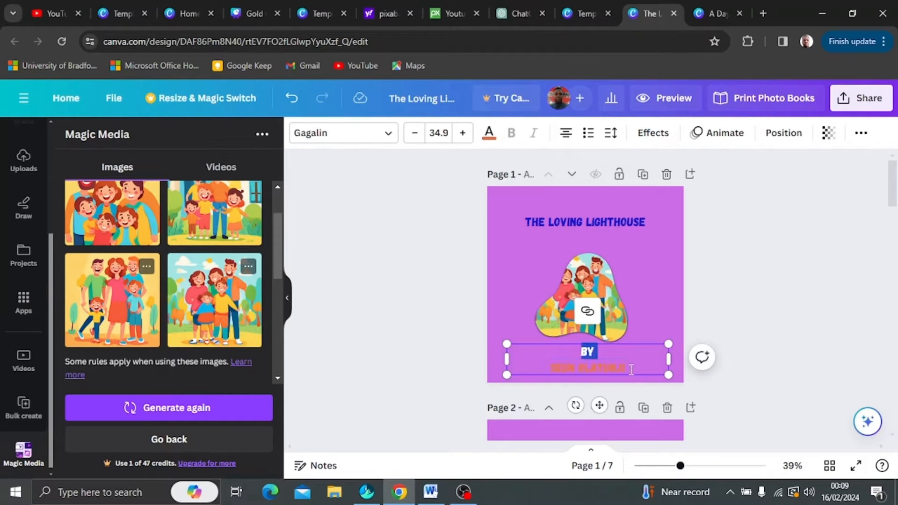
left_click(489, 132)
left_click(80, 223)
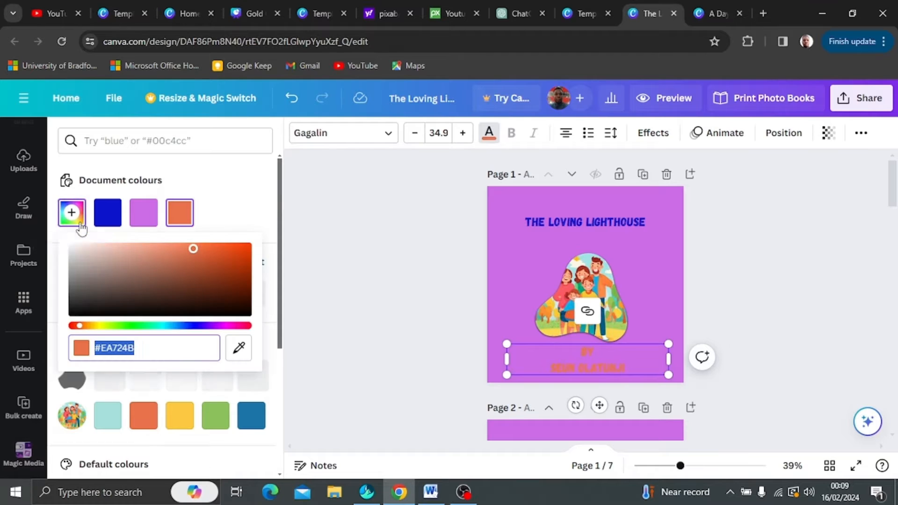
left_click(77, 308)
left_click(814, 300)
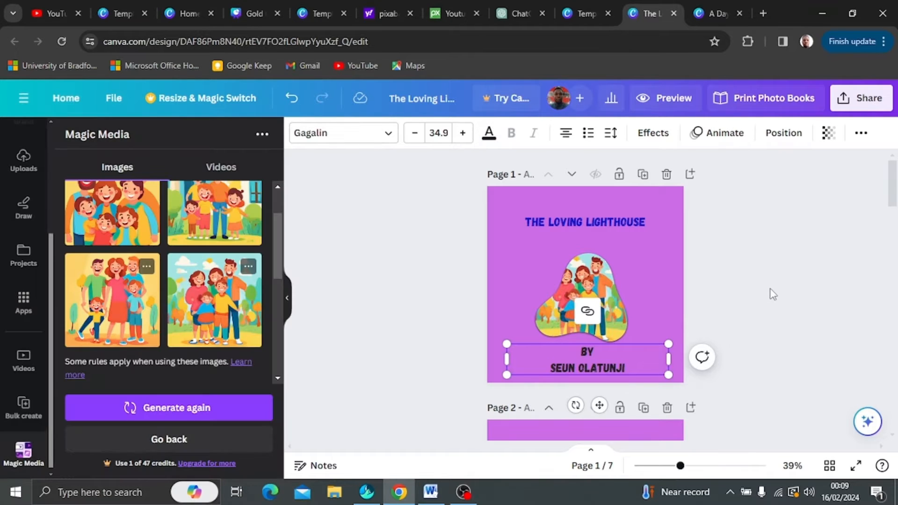
left_click(769, 289)
- Copy the story's opening paragraph, from "Once upon a time" to "Tommy and Lily", out of Word and add it as text on page 2
scroll(749, 306, "down", 4)
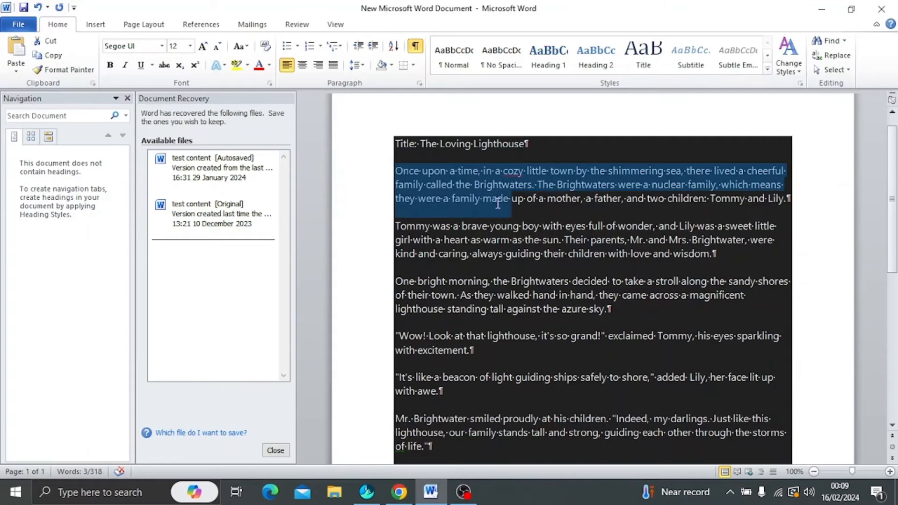
left_click_drag(493, 201, 786, 198)
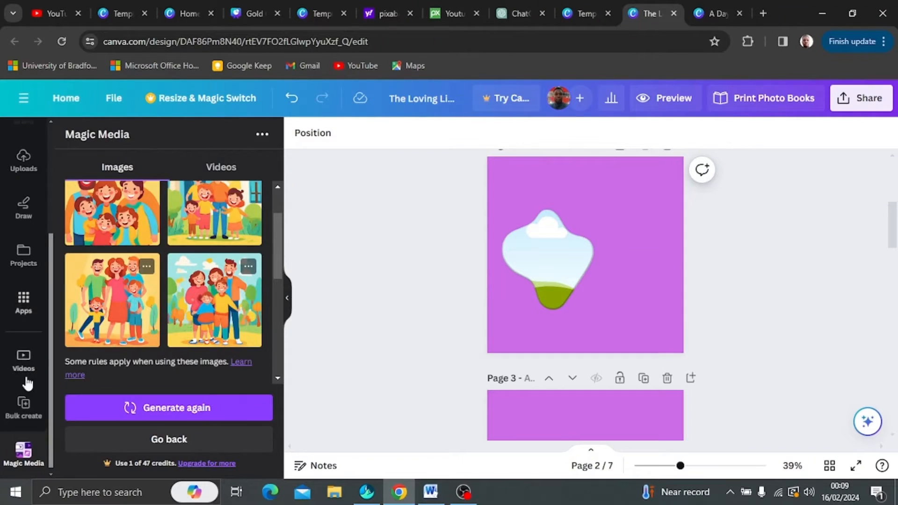
scroll(24, 382, "up", 4)
left_click(24, 235)
type("Once upon a time, in a cozy little town by the shimmering sea, there lived a cheerful family called the Brightwaters. The Brightwaters were a nuclear family, which means they were a family made up of a mother, a father, and two children: Tommy and Lily")
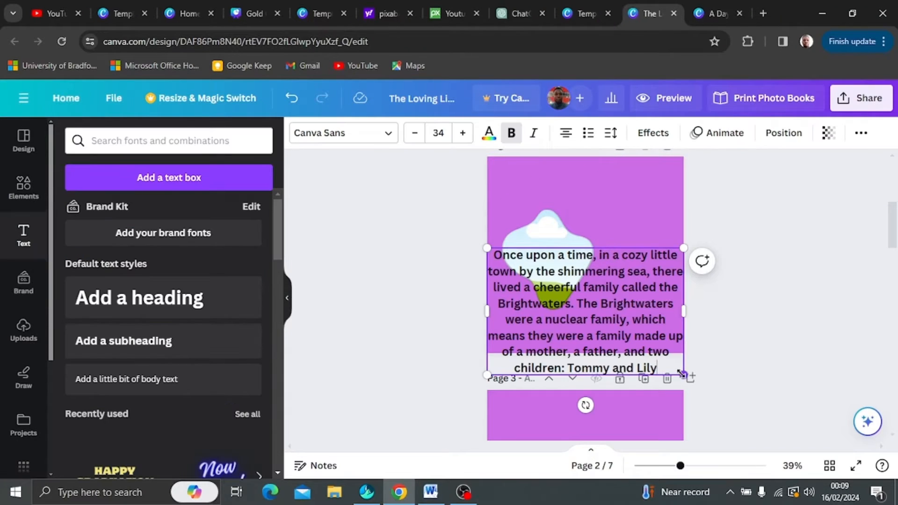
- Set page 2's story text in Futura at size 24.3, spread across the page's upper edge above the blob frame
left_click_drag(628, 287, 502, 173)
left_click(343, 133)
left_click(104, 316)
right_click(104, 316)
left_click(306, 253)
left_click(344, 133)
scroll(116, 252, "up", 3)
left_click(105, 345)
left_click(627, 280)
- Try a custom off-white colour on page 2's story text
left_click_drag(678, 221, 501, 173)
left_click(489, 134)
left_click(71, 213)
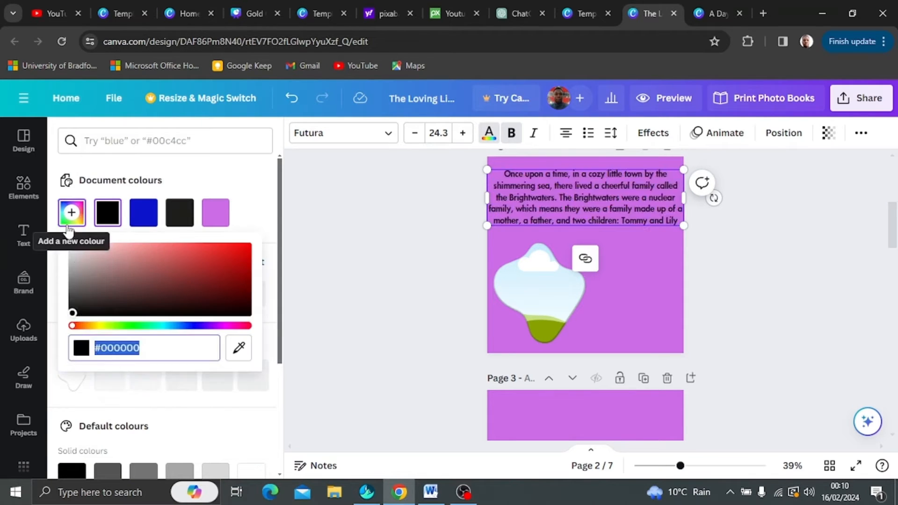
left_click(72, 246)
left_click(748, 304)
- Change page 2's story text to the custom red #E40808
left_click(677, 222)
left_click_drag(678, 222, 501, 173)
left_click(490, 134)
left_click(71, 213)
left_click(98, 326)
left_click(245, 251)
left_click(74, 326)
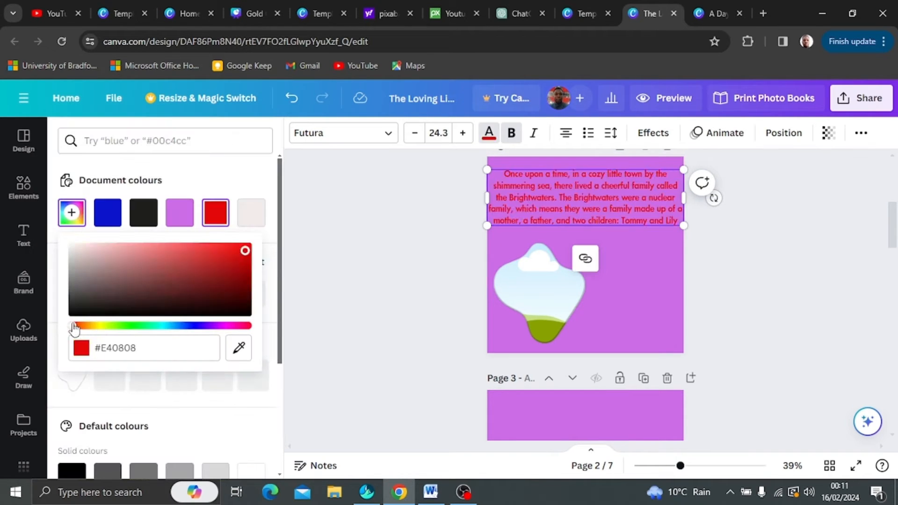
left_click(374, 304)
- Change the Magic Media prompt to describe "a boy and a girl" and generate a new set of images
scroll(23, 307, "down", 5)
left_click(23, 303)
scroll(82, 307, "down", 5)
left_click(23, 454)
scroll(252, 294, "up", 2)
scroll(253, 294, "down", 3)
double_click(143, 321)
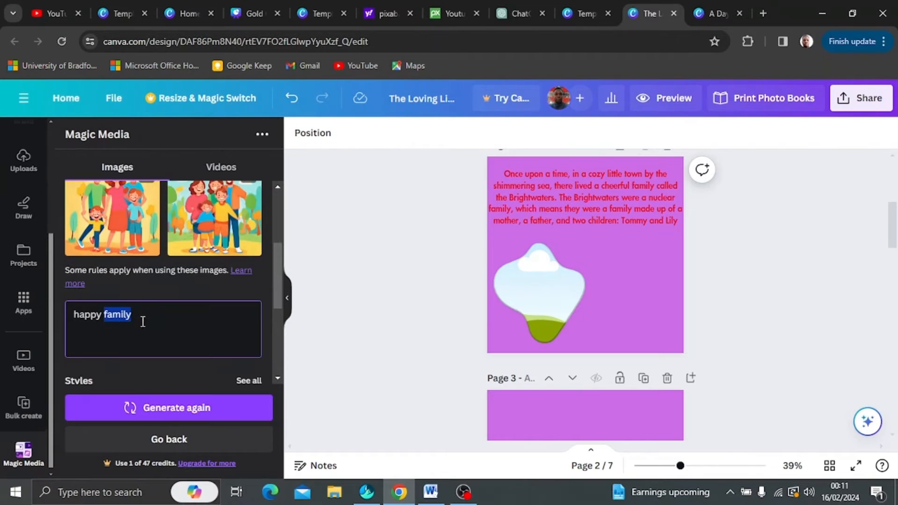
key("BackSpace")
type("a boy and a girl")
left_click(231, 406)
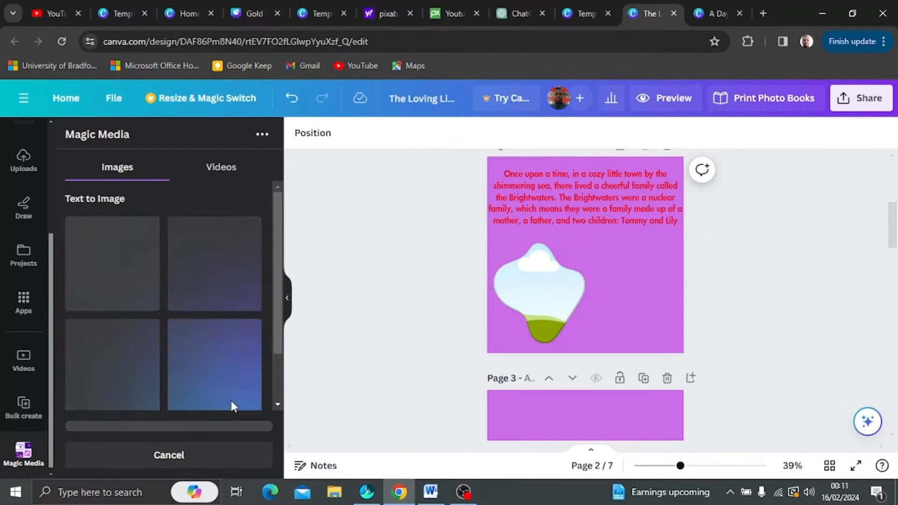
- Place a generated picture of two children into the blob frame on page 2 and adjust its position
left_click_drag(93, 299, 522, 312)
left_click_drag(543, 274, 564, 299)
right_click(566, 295)
right_click(559, 286)
left_click_drag(520, 243, 499, 254)
right_click(556, 299)
left_click(627, 429)
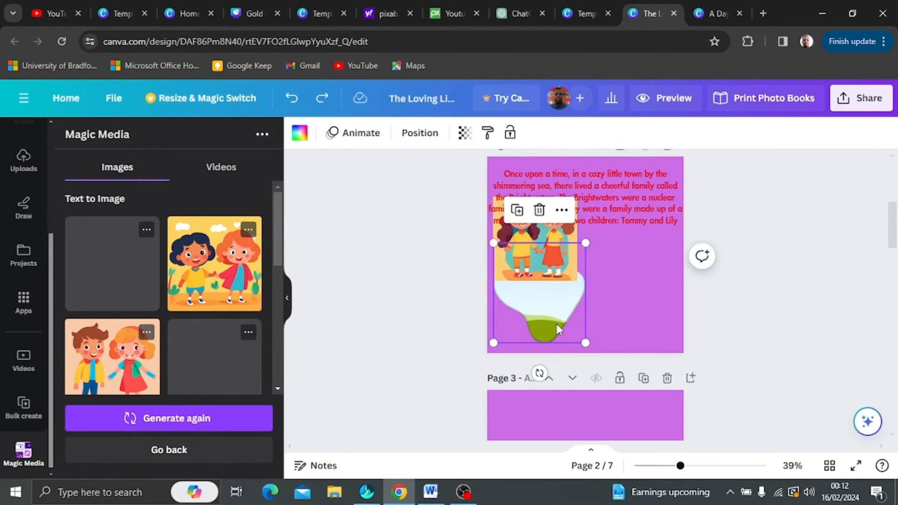
left_click_drag(556, 323, 569, 312)
left_click_drag(554, 275, 552, 280)
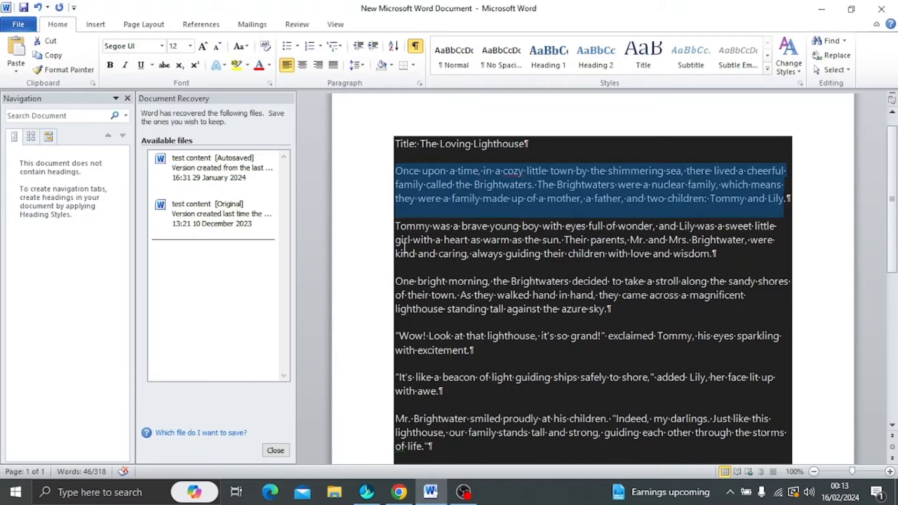
- Copy the second story paragraph from Word and place it below the blob frame on page 3 in Futura, size 27.4
left_click_drag(395, 226, 657, 257)
right_click(653, 251)
left_click(666, 270)
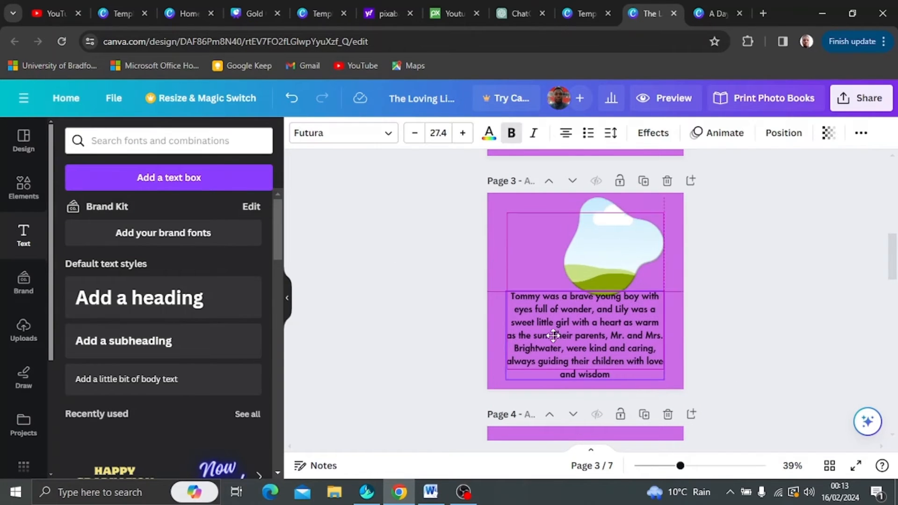
left_click_drag(553, 336, 553, 341)
left_click(397, 342)
- Replace the Magic Media prompt and generate another set of images for page 3
scroll(25, 425, "down", 2)
left_click(25, 368)
scroll(31, 440, "down", 2)
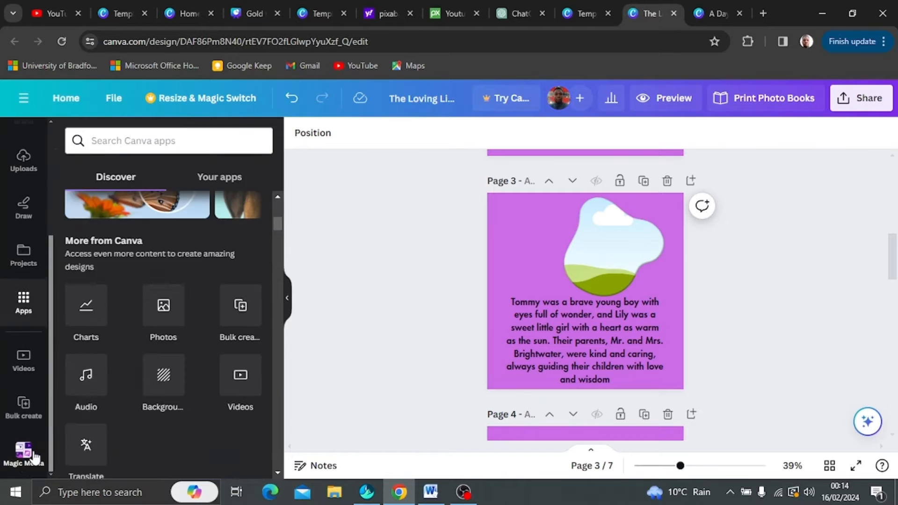
left_click(32, 457)
scroll(141, 304, "down", 3)
left_click_drag(73, 208, 140, 209)
left_click(190, 412)
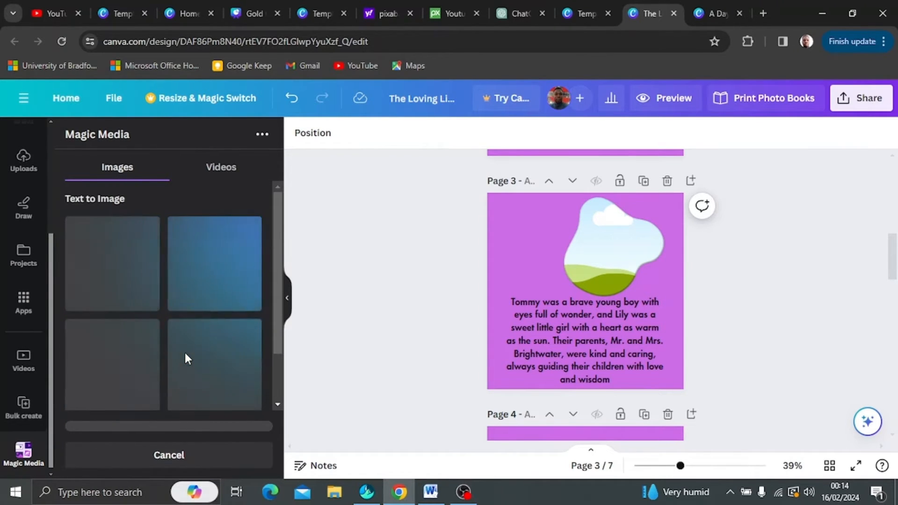
- Shrink and widen the "One bright morning" text on page 4, and enlarge the blob frame and move it below the text
scroll(171, 301, "down", 5)
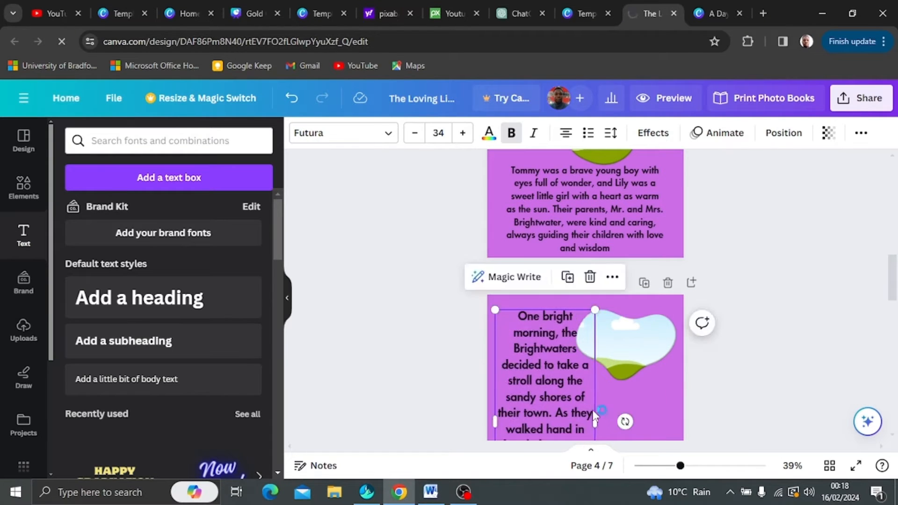
left_click_drag(496, 299, 540, 344)
left_click_drag(627, 325, 634, 379)
left_click_drag(604, 369, 553, 330)
left_click(646, 398)
left_click_drag(584, 365, 601, 377)
left_click_drag(633, 406, 622, 408)
- Copy the "Wow! Look at that lighthouse" sentence from Word and paste it into a new text box on page 5
scroll(621, 409, "down", 4)
left_click(434, 491)
left_click_drag(399, 336, 453, 358)
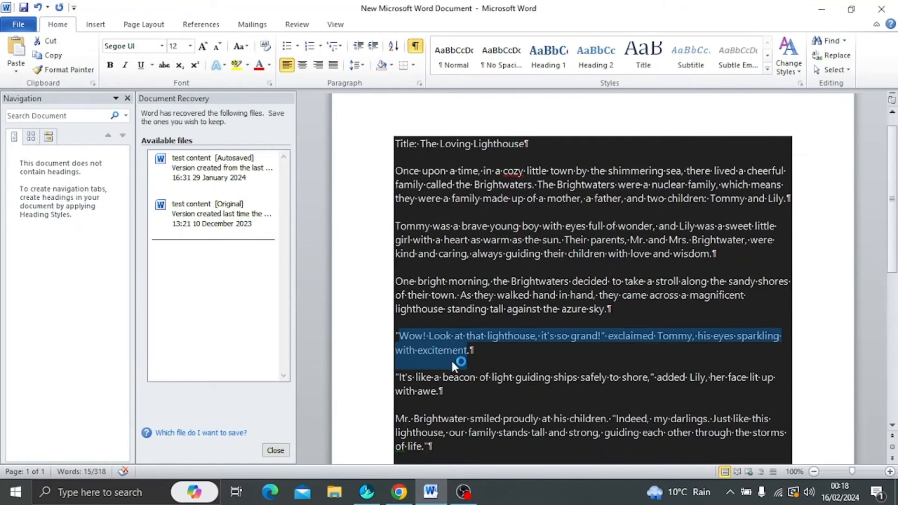
key("ctrl+c")
left_click(399, 492)
scroll(621, 387, "down", 3)
left_click(120, 345)
double_click(597, 296)
key("ctrl+v")
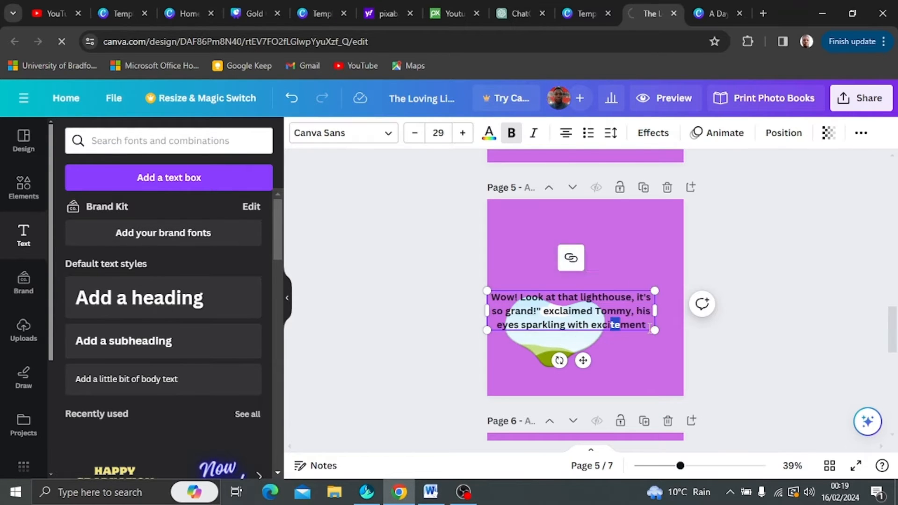
- Set page 5's text in Futura, move it above the blob frame, and widen the frame
left_click(343, 133)
mouse_move(651, 327)
left_mouse_down()
mouse_move(491, 296)
mouse_move(647, 327)
left_mouse_up()
left_click(76, 367)
left_click_drag(579, 359, 598, 290)
left_click(555, 330)
left_click_drag(605, 299, 670, 280)
- Copy the "Tommy and Lily looked at each other" paragraph from Word and add it to page 6 in Futura, size 22
scroll(539, 301, "down", 5)
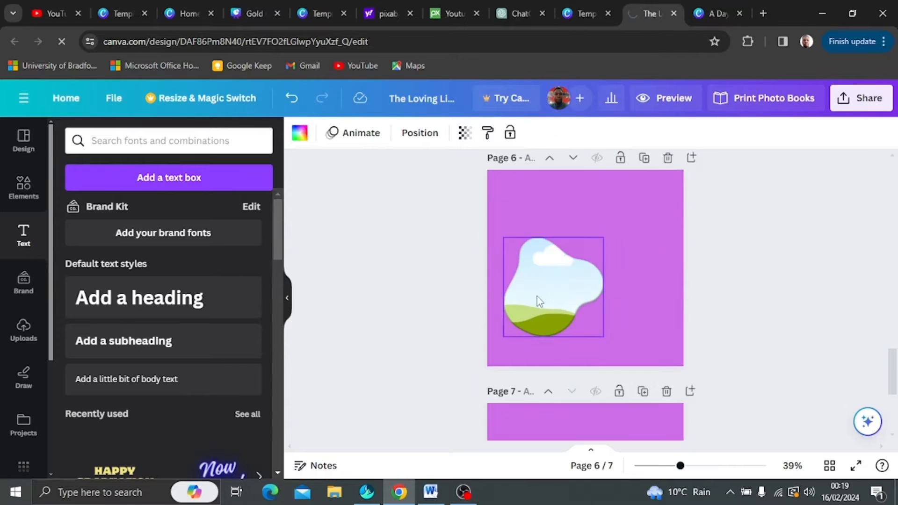
left_click(430, 491)
scroll(589, 280, "down", 3)
left_click_drag(395, 357, 467, 397)
mouse_move(400, 499)
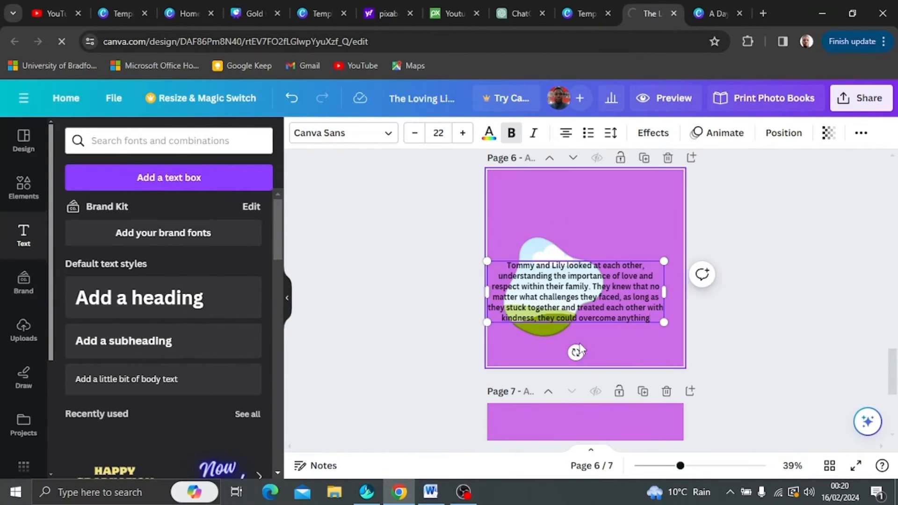
left_click(343, 133)
left_click(76, 367)
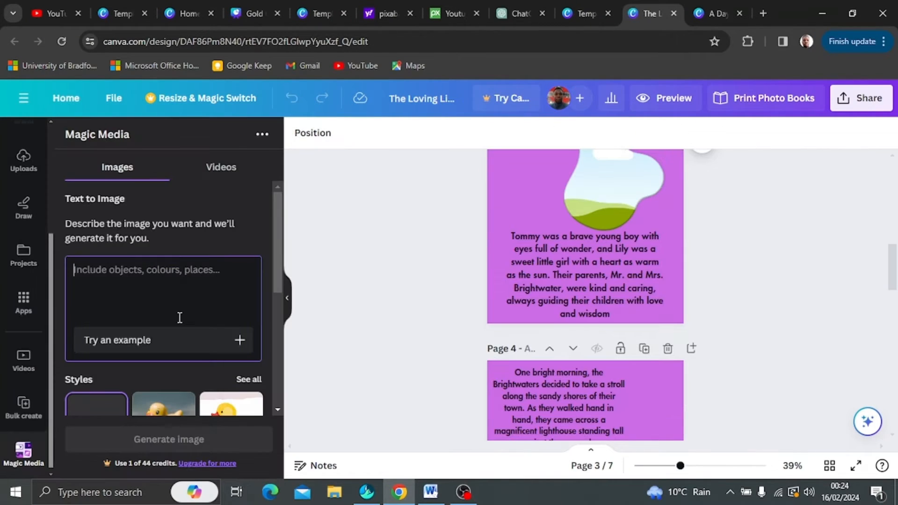
- Generate Magic Media images from the prompt "brace boy and girl" in the Psychedelic style
type("brace boy and girl")
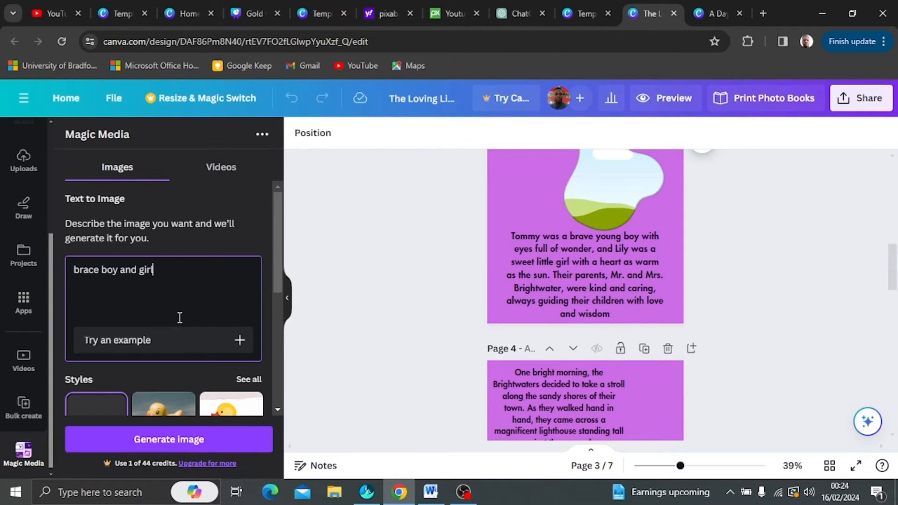
scroll(179, 318, "down", 5)
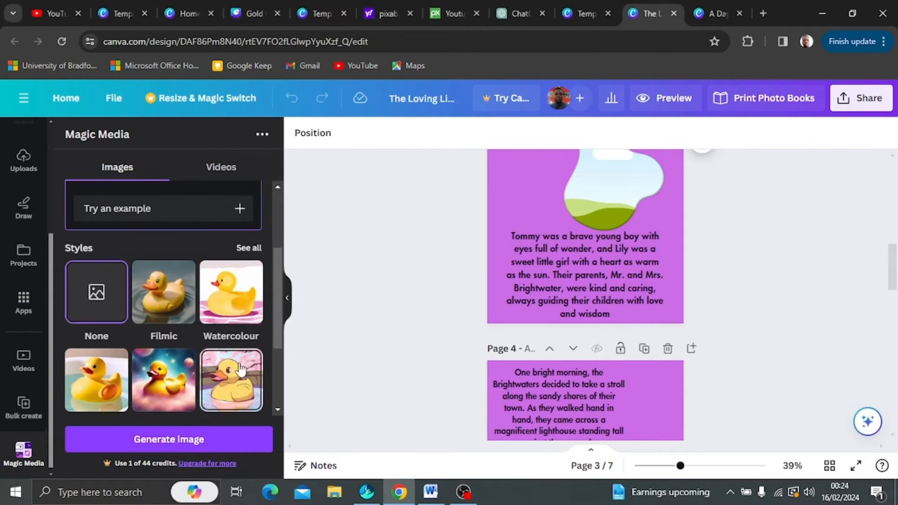
scroll(197, 243, "up", 2)
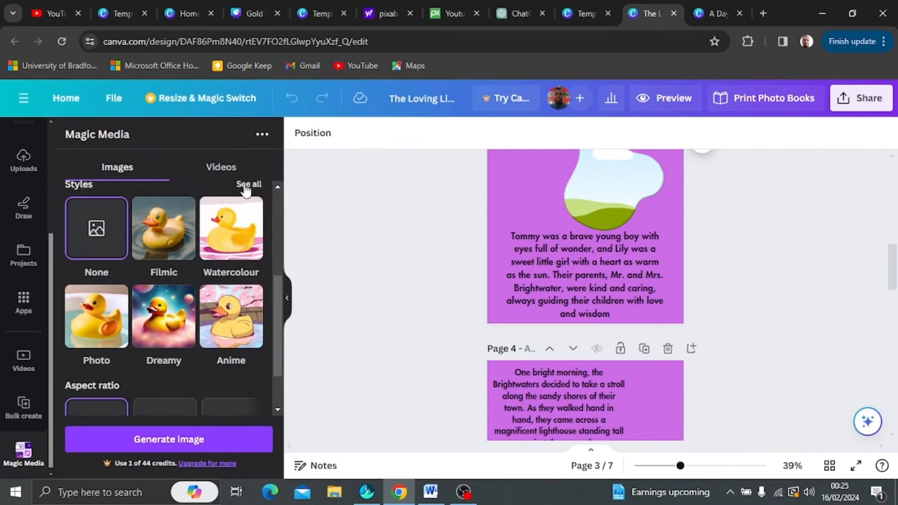
left_click(245, 183)
scroll(198, 306, "down", 2)
scroll(185, 323, "down", 4)
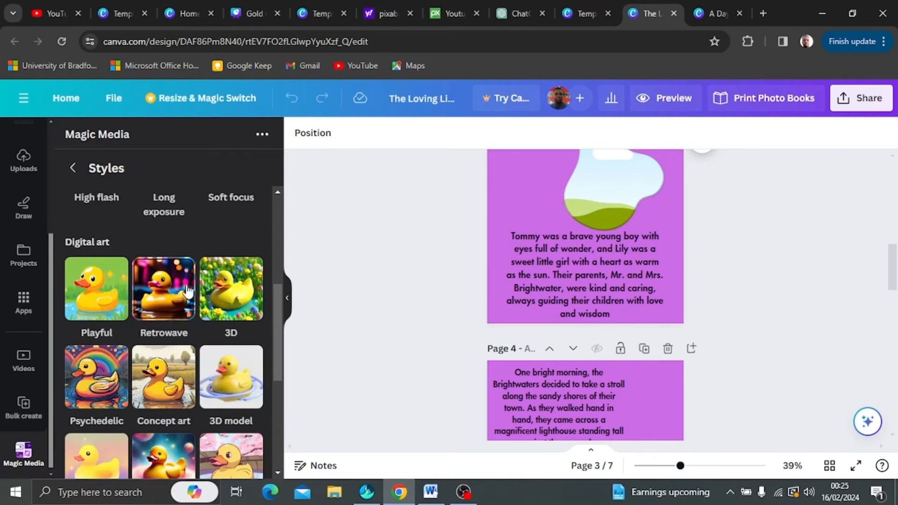
scroll(163, 423, "down", 2)
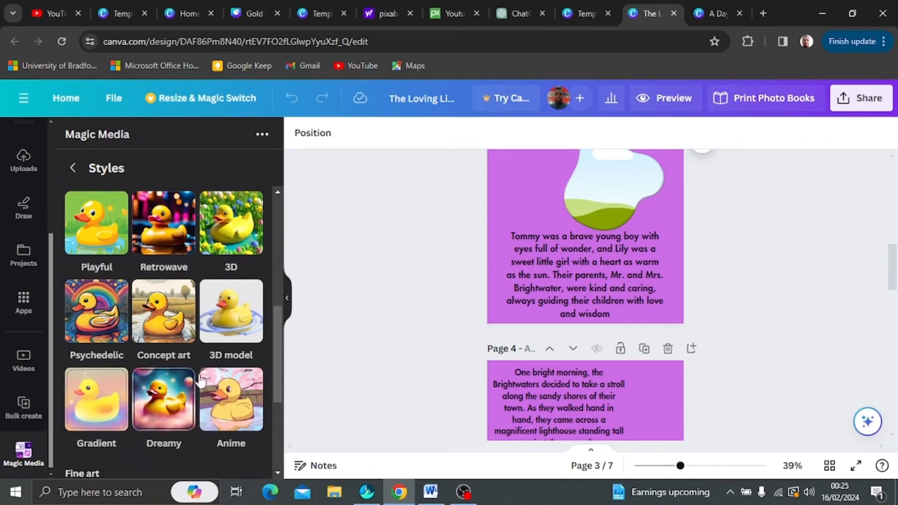
left_click(97, 317)
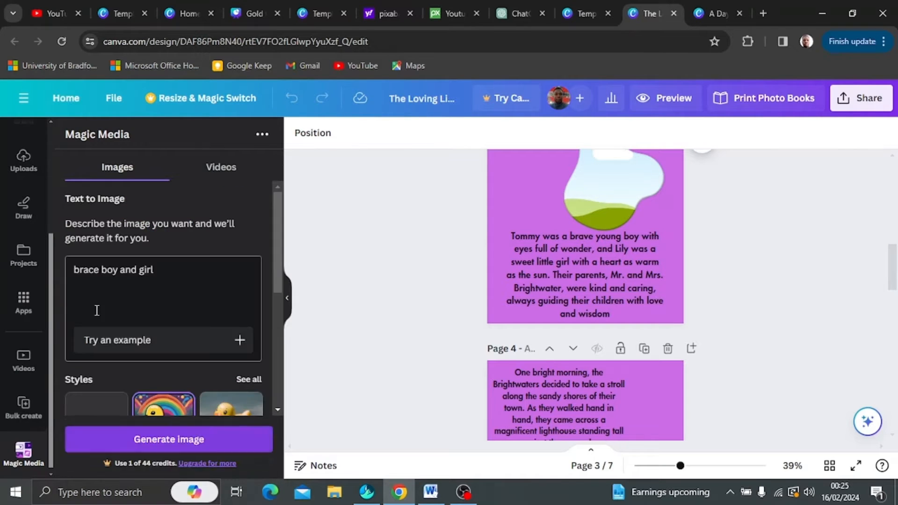
left_click(137, 438)
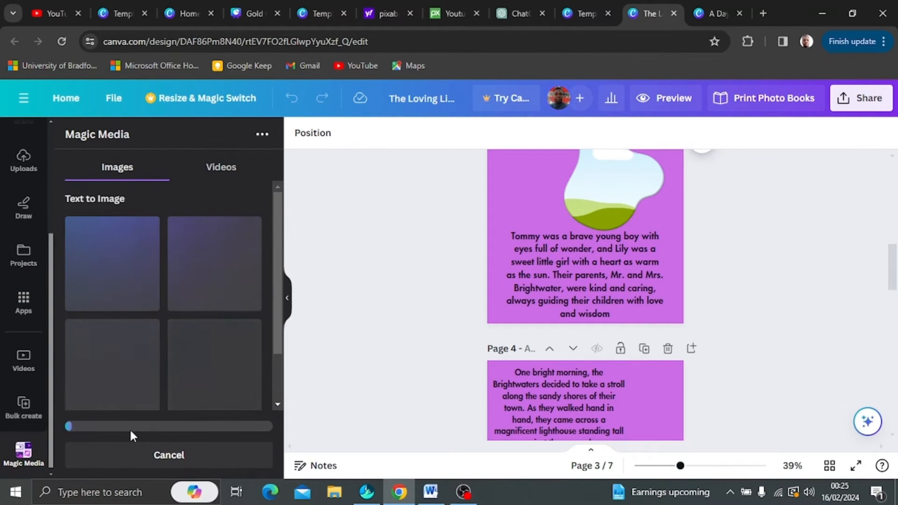
- Fill page 4's blob frame with the first generated psychedelic portrait of the boy and girl
scroll(633, 403, "down", 3)
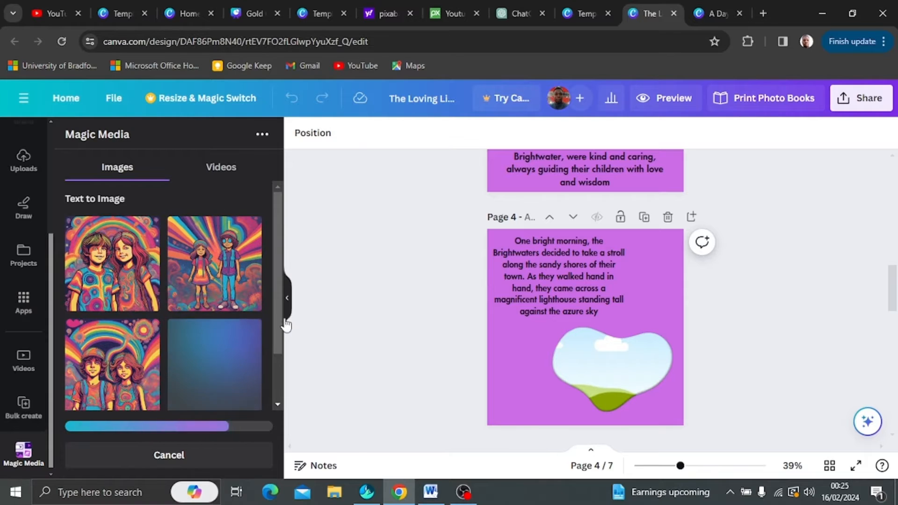
left_click_drag(87, 249, 573, 363)
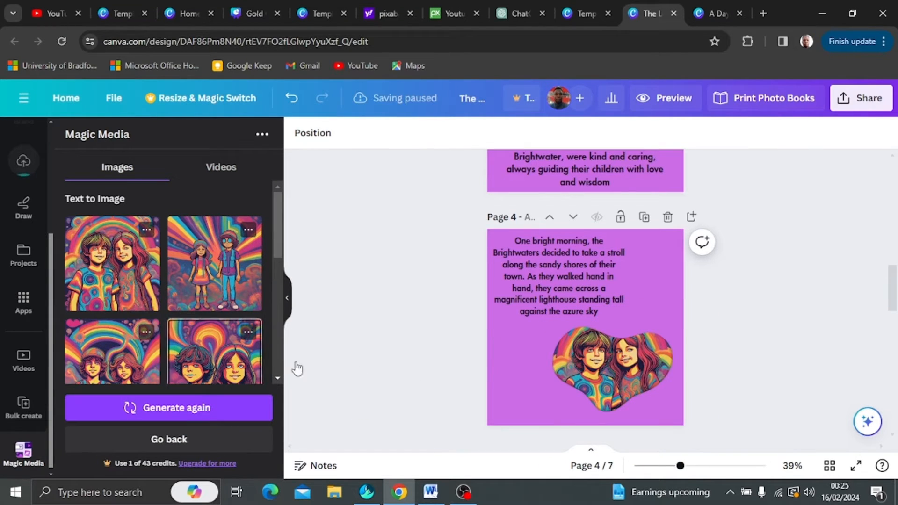
- Switch the Magic Media style to Concept art and regenerate the boy and girl images for page 3
scroll(398, 281, "up", 4)
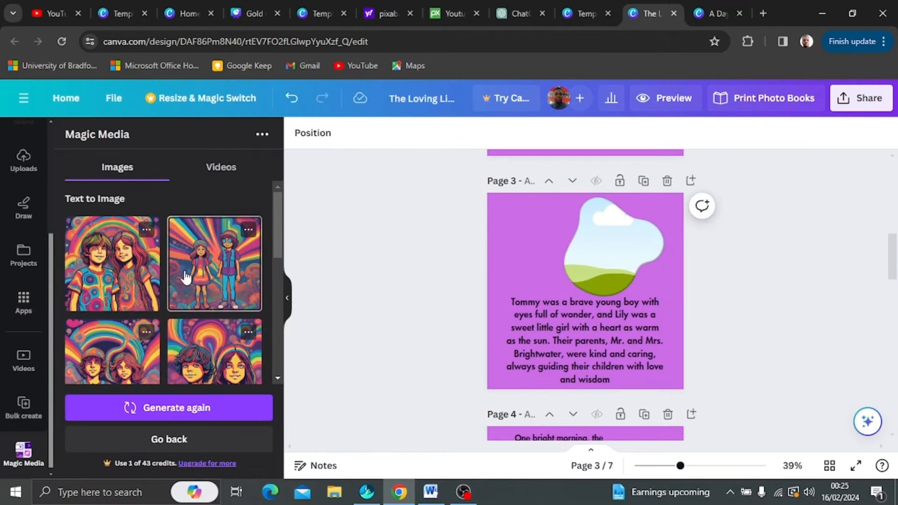
scroll(186, 278, "down", 5)
left_click(248, 209)
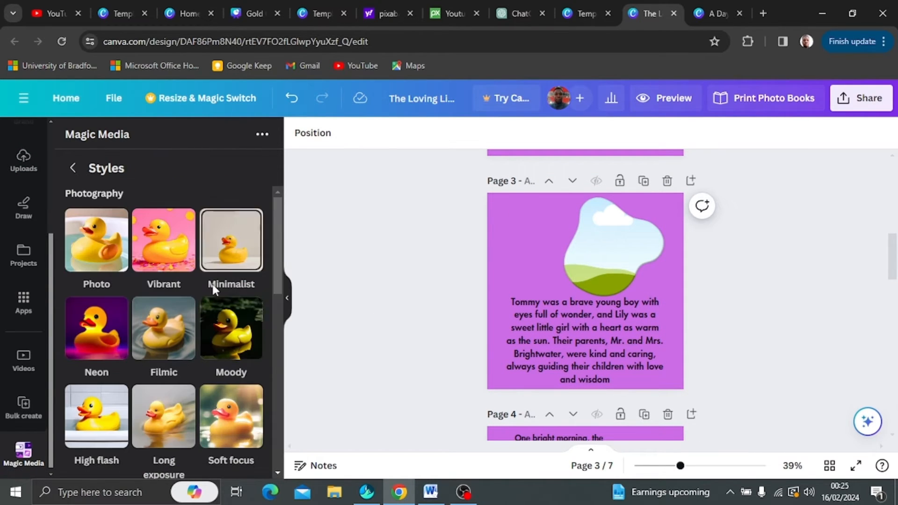
scroll(170, 371, "down", 4)
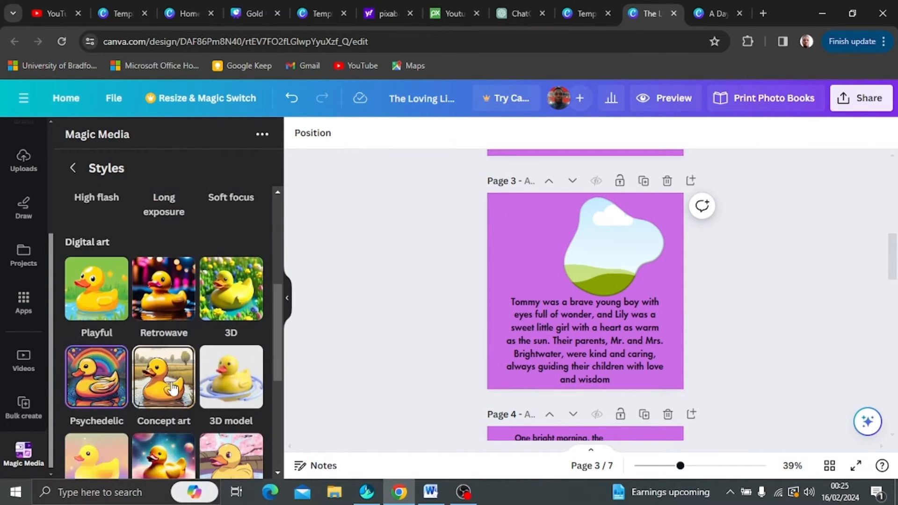
left_click(172, 383)
left_click(176, 411)
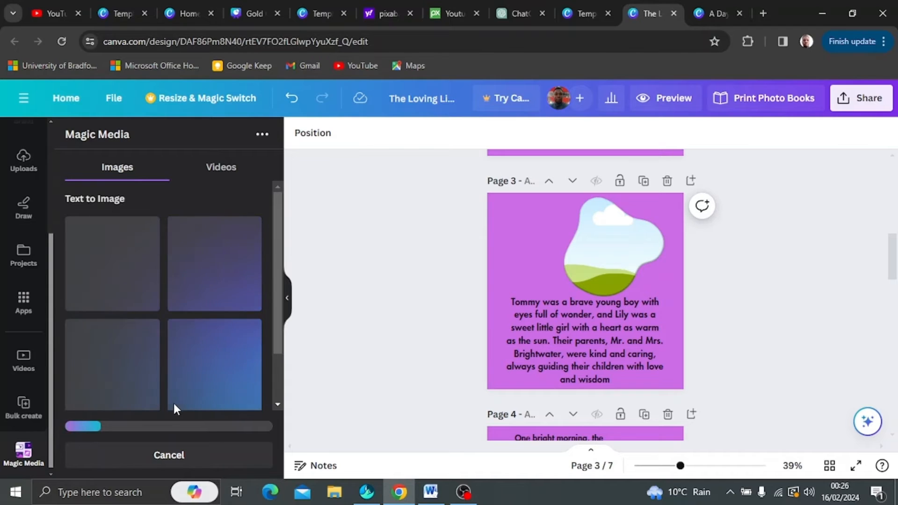
- Fill page 3's blob frame with the first generated neon picture of the boy and girl in goggles
scroll(695, 352, "down", 8)
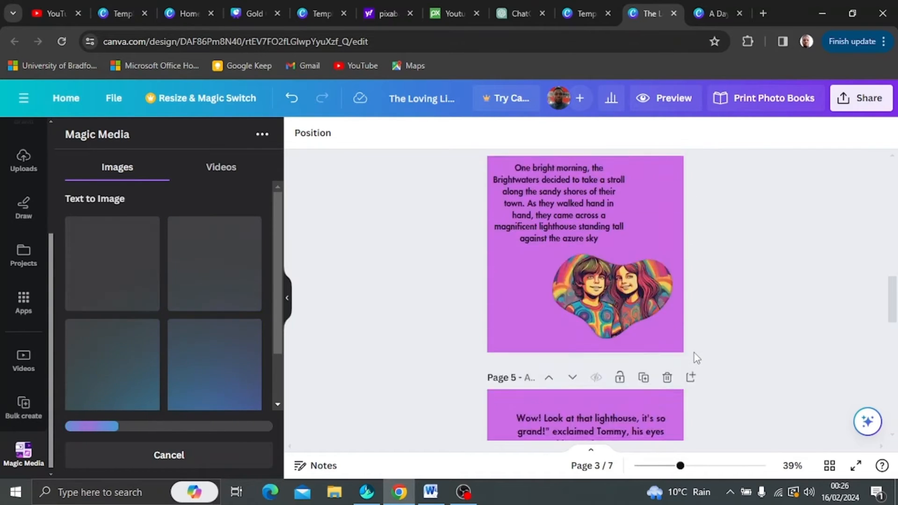
scroll(691, 355, "up", 7)
scroll(690, 360, "up", 3)
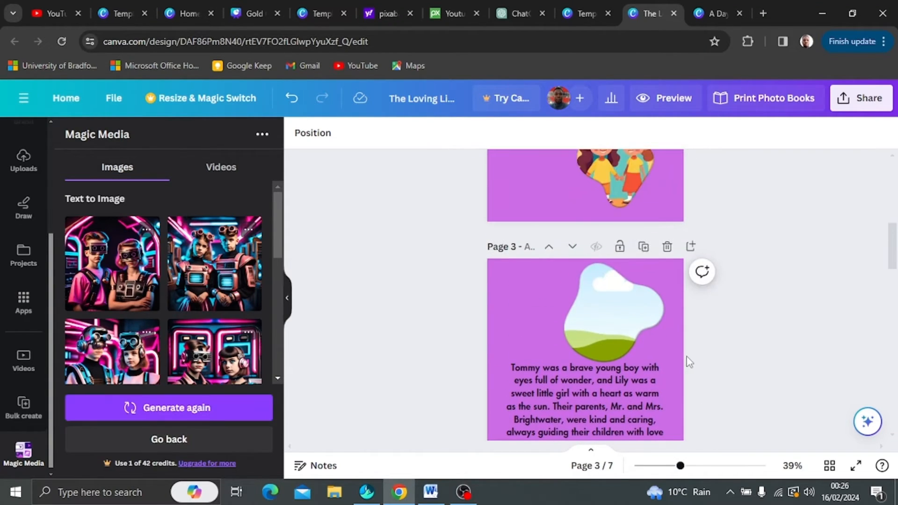
left_click_drag(107, 279, 575, 306)
- Regenerate the boy and girl images in the 3D style and fill page 5's blob frame with the third picture
scroll(749, 373, "down", 10)
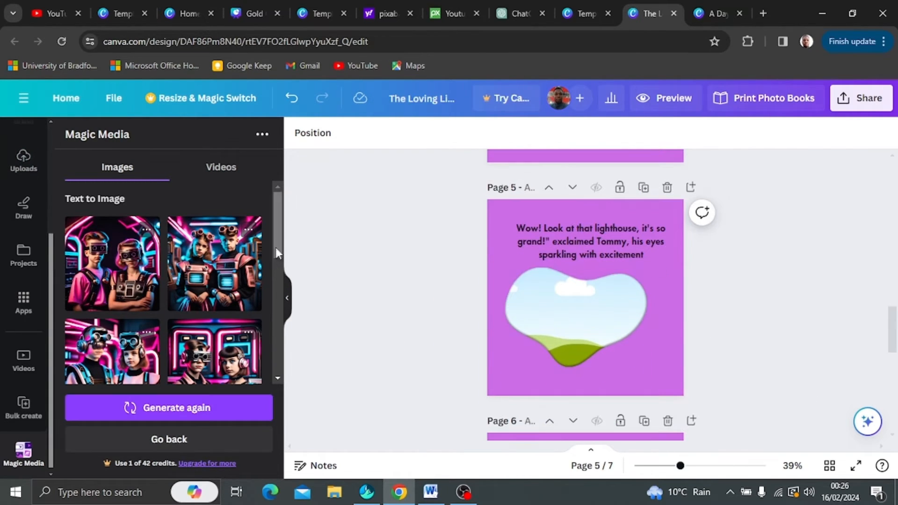
left_click_drag(276, 248, 279, 340)
scroll(252, 336, "down", 2)
scroll(248, 337, "up", 6)
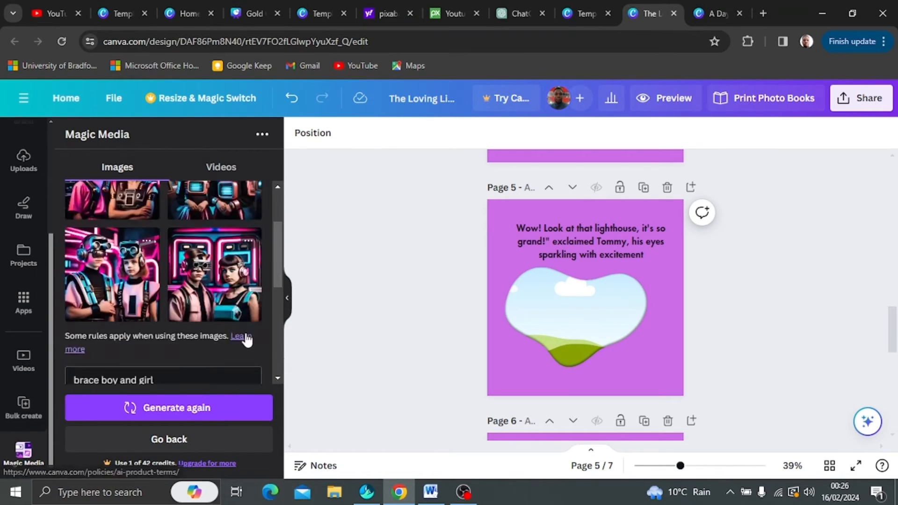
scroll(247, 341, "down", 3)
left_click(248, 347)
scroll(220, 346, "down", 7)
left_click(244, 261)
left_click(191, 402)
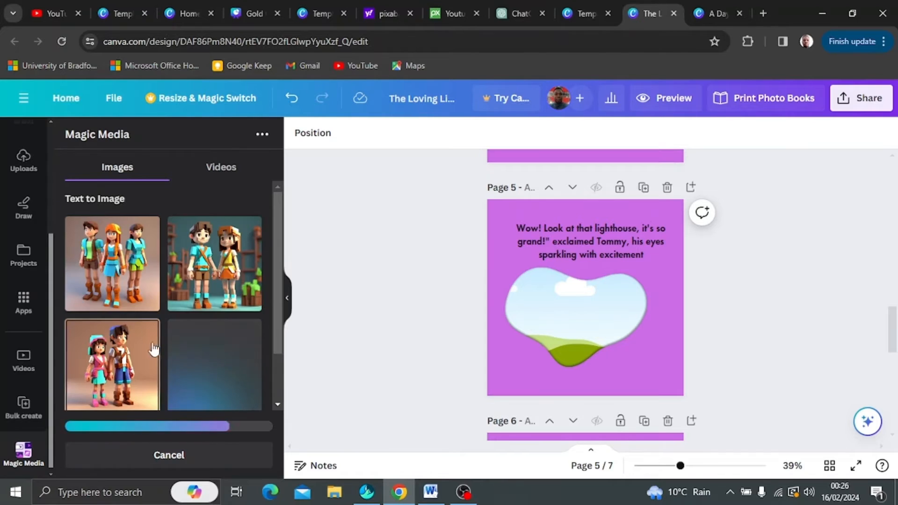
left_click_drag(113, 262, 554, 337)
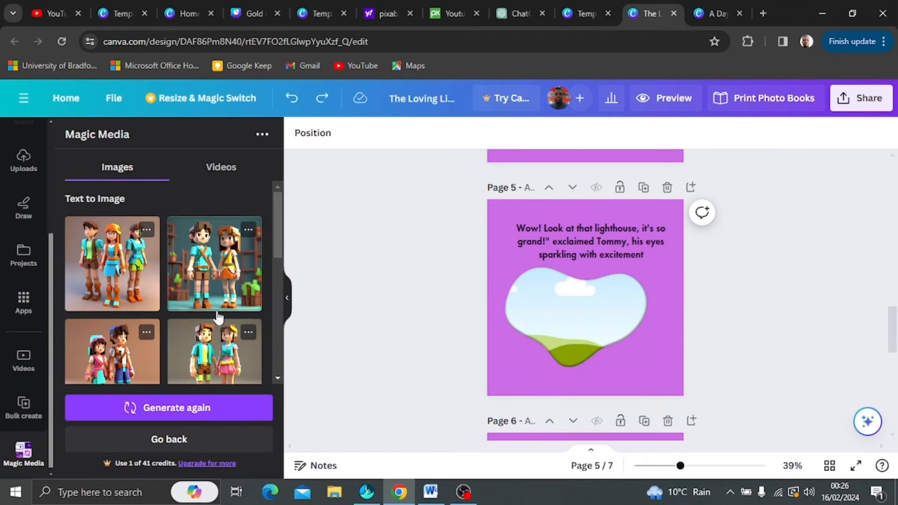
left_click_drag(108, 362, 519, 324)
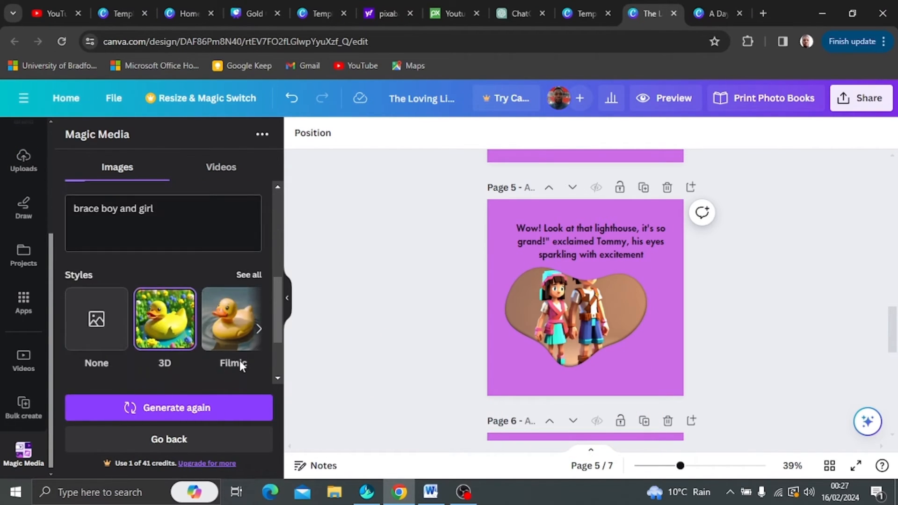
- Pick another Magic Media style, regenerate the boy and girl images, and fill page 6's blob frame with the second picture
left_click(248, 275)
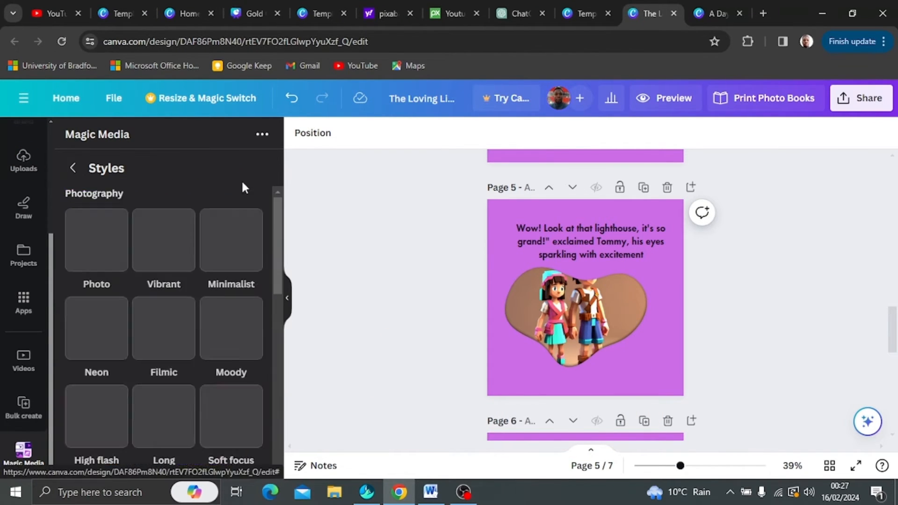
scroll(241, 234, "down", 3)
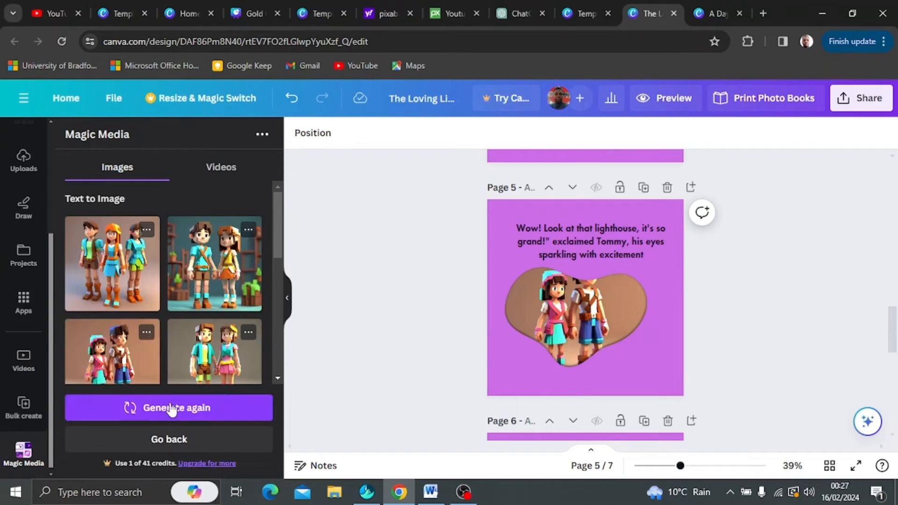
left_click(172, 408)
scroll(717, 370, "down", 8)
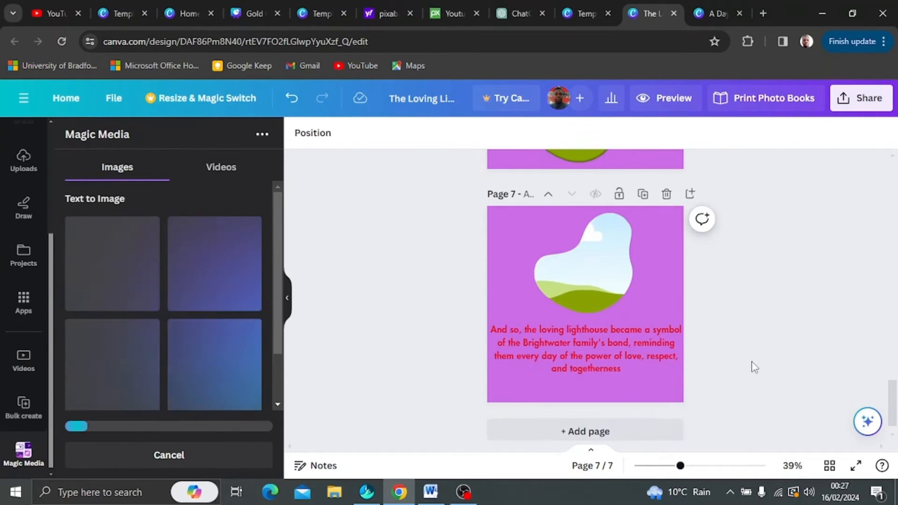
scroll(748, 377, "up", 4)
left_click_drag(214, 263, 603, 339)
- Regenerate the images in a different digital art style and fill page 7's blob frame with the first starry-sky picture of the children
scroll(654, 346, "down", 3)
scroll(186, 293, "down", 4)
scroll(187, 293, "down", 3)
left_click(250, 208)
scroll(238, 315, "down", 10)
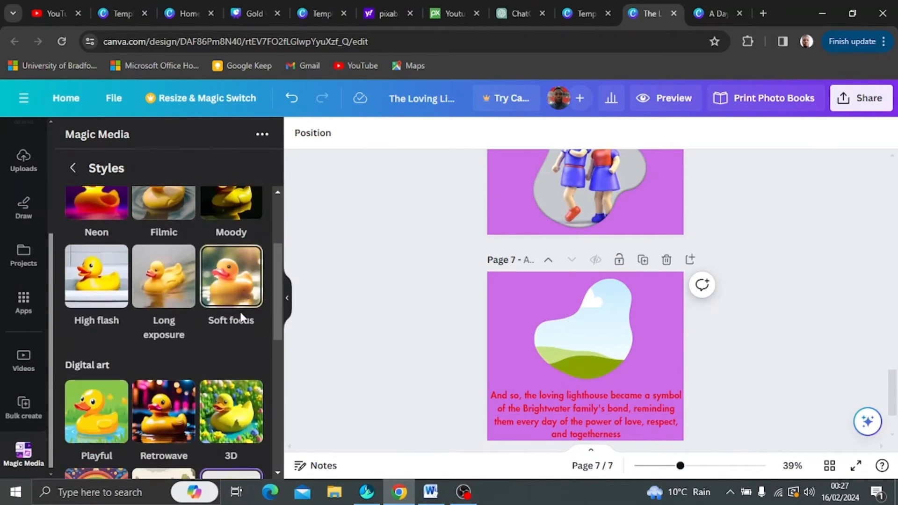
scroll(125, 416, "up", 2)
left_click(140, 435)
left_click(172, 408)
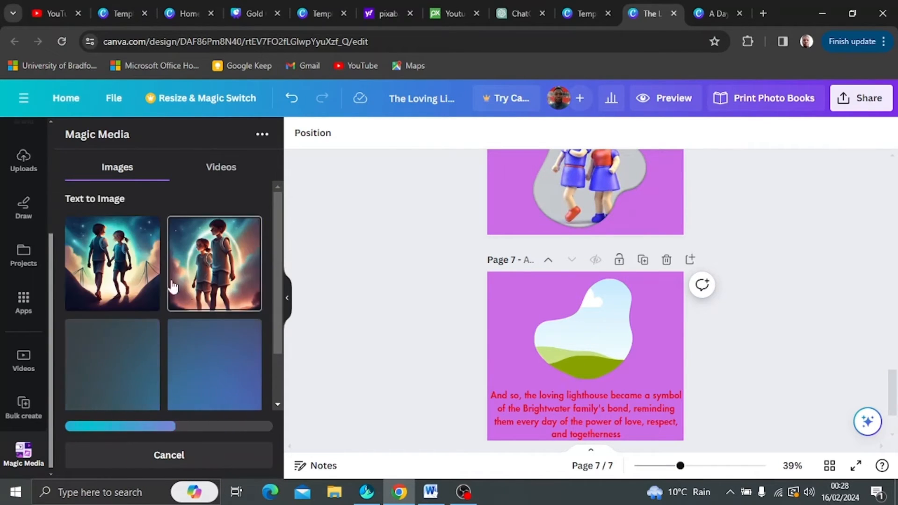
left_click_drag(112, 263, 566, 344)
- Check the design's PDF Print download options, then return to the sharing options
scroll(800, 373, "up", 15)
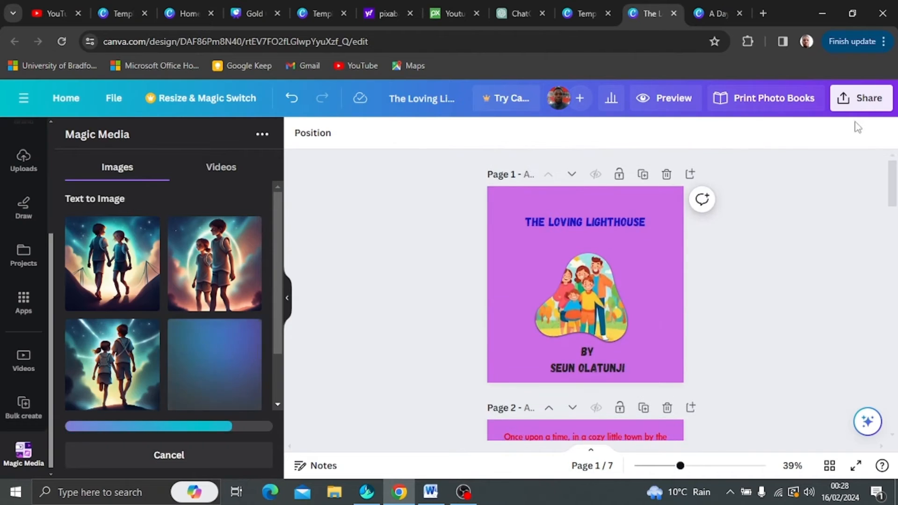
left_click(858, 102)
scroll(772, 290, "down", 3)
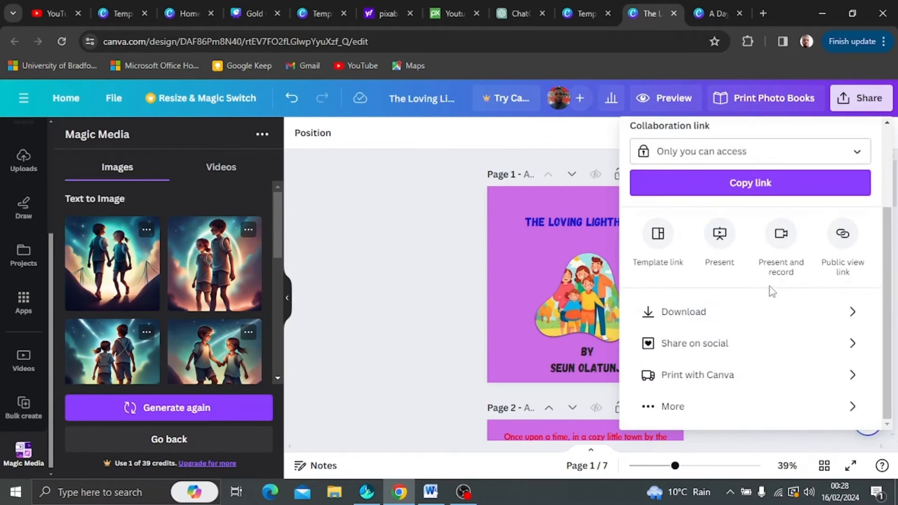
left_click(850, 316)
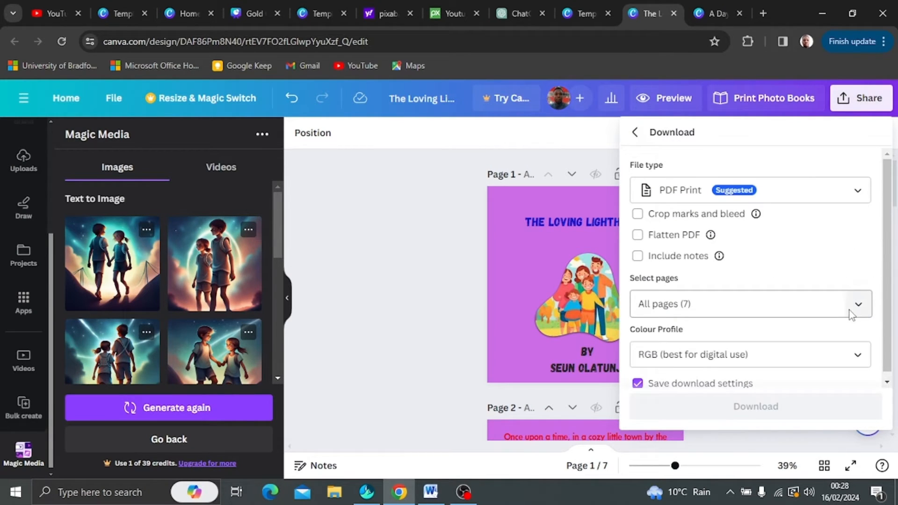
left_click(637, 135)
- Find Simplebooklet Flip among all the publishing options and open it for this design
scroll(753, 327, "down", 3)
left_click(704, 405)
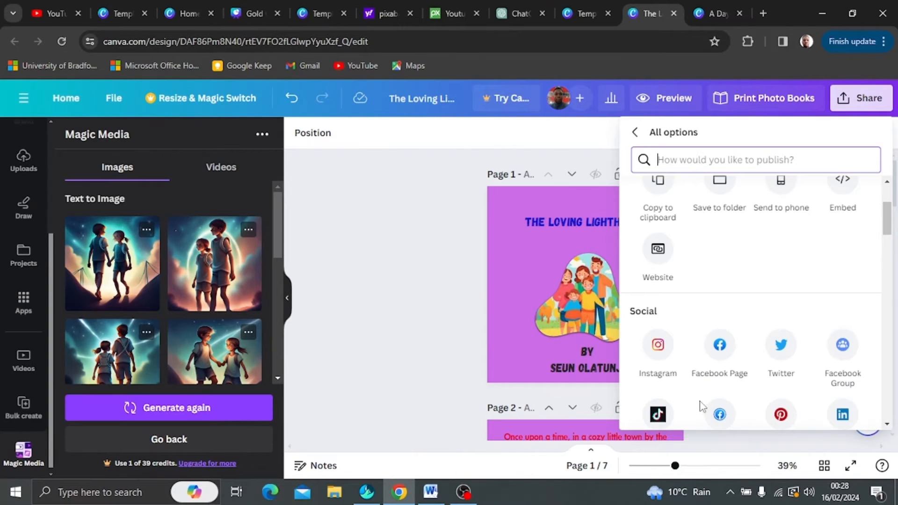
scroll(763, 282, "up", 2)
scroll(758, 288, "down", 9)
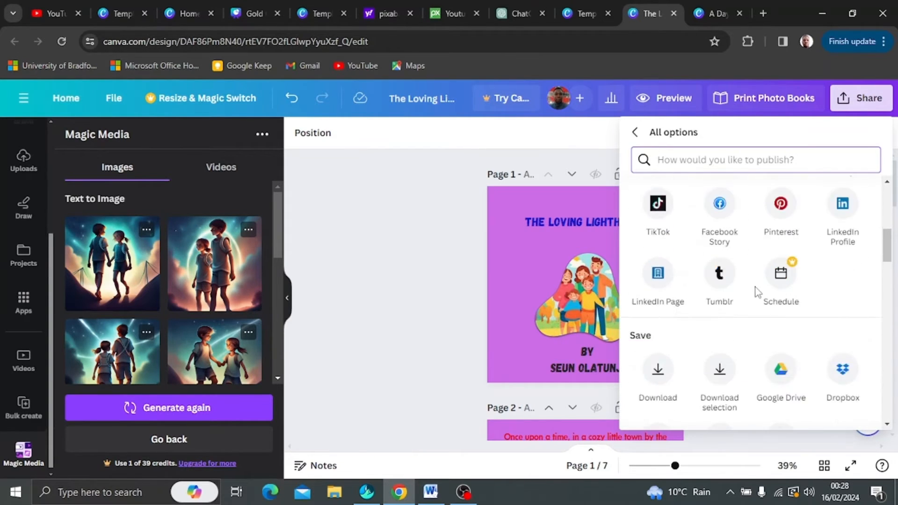
scroll(754, 294, "down", 6)
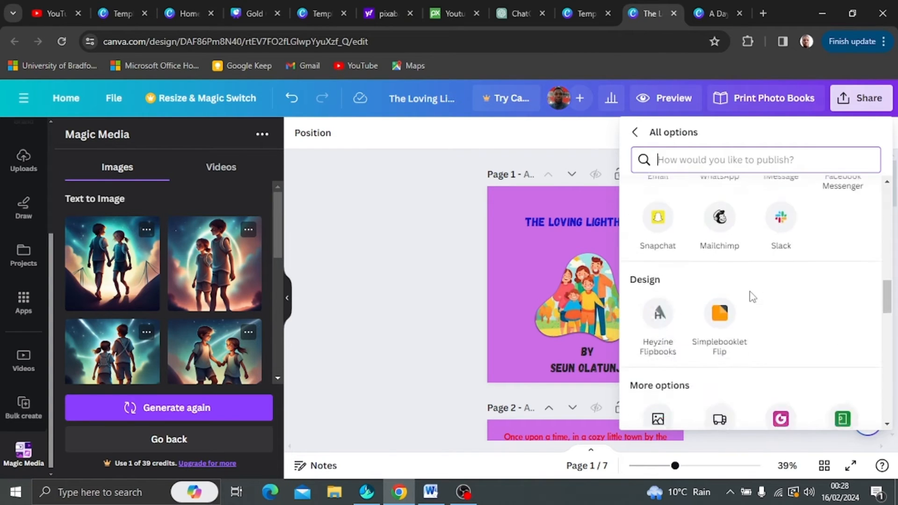
left_click(724, 268)
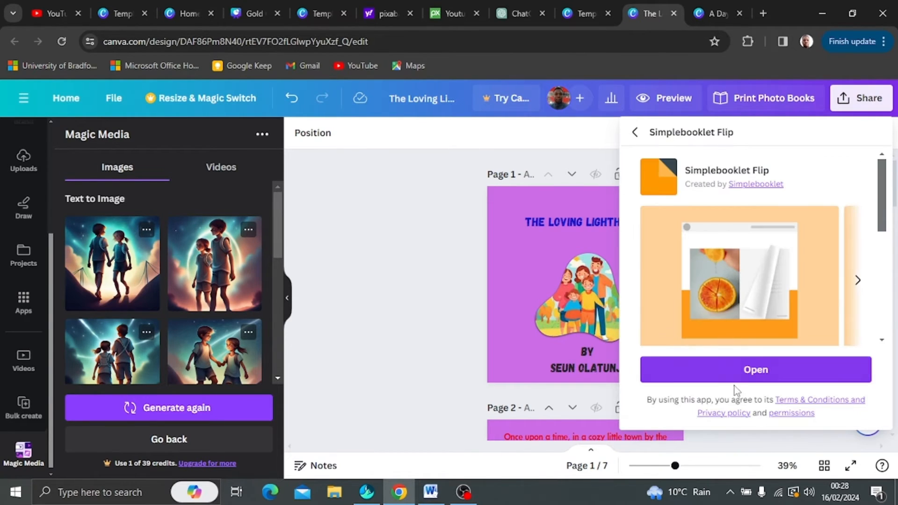
left_click(772, 370)
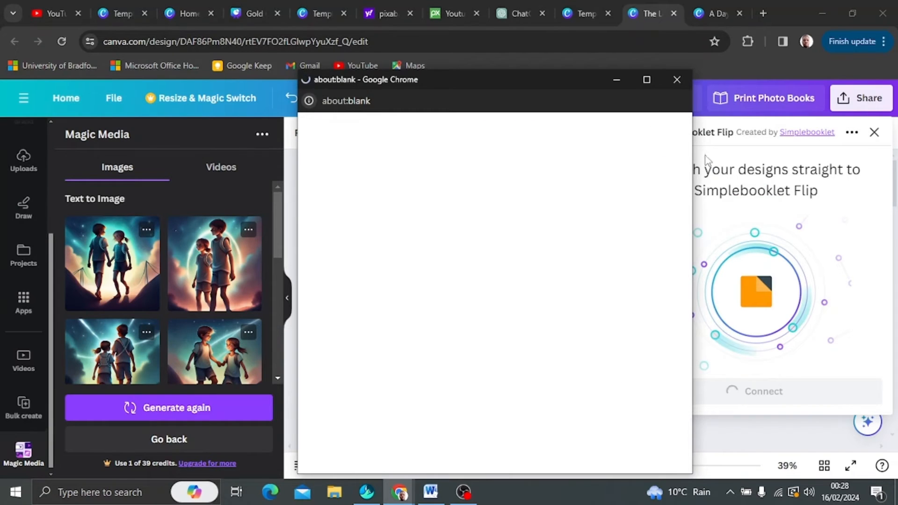
- Connect a Simplebooklet account by continuing with the suggested Google account, and return to exporting the design
left_click(647, 80)
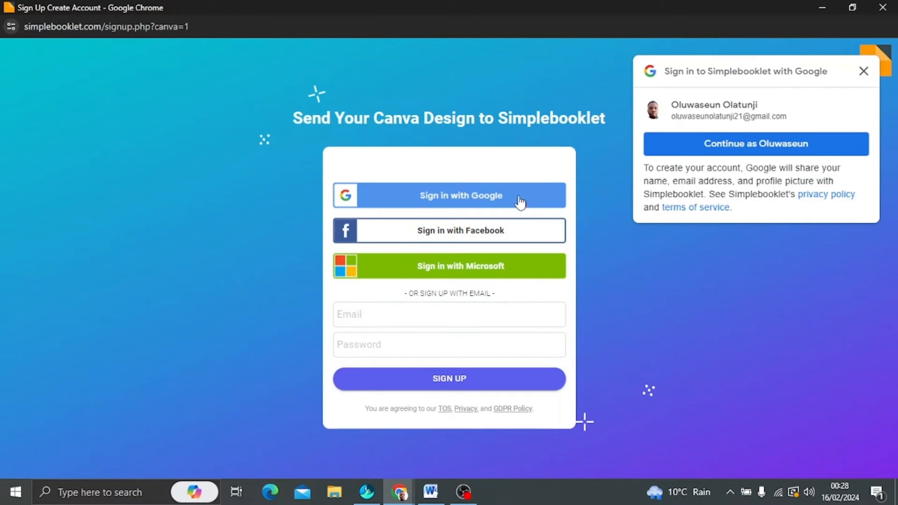
left_click(680, 152)
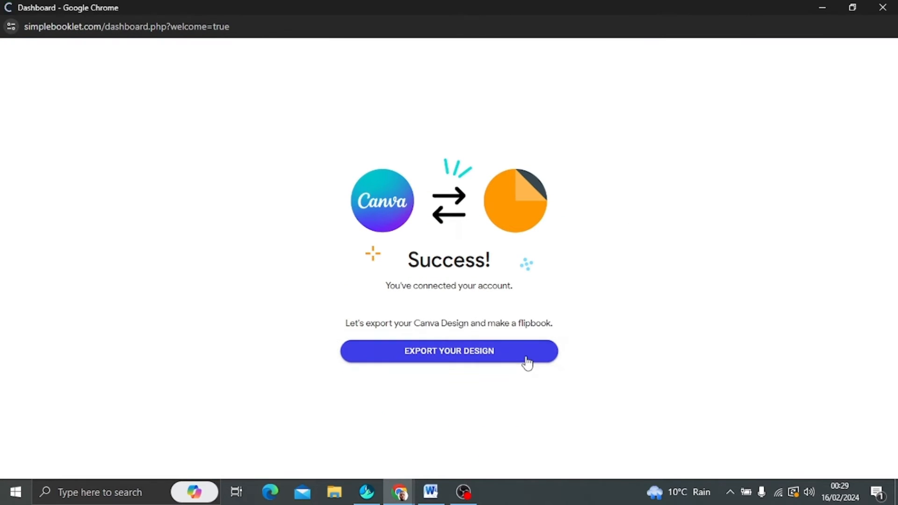
left_click(535, 359)
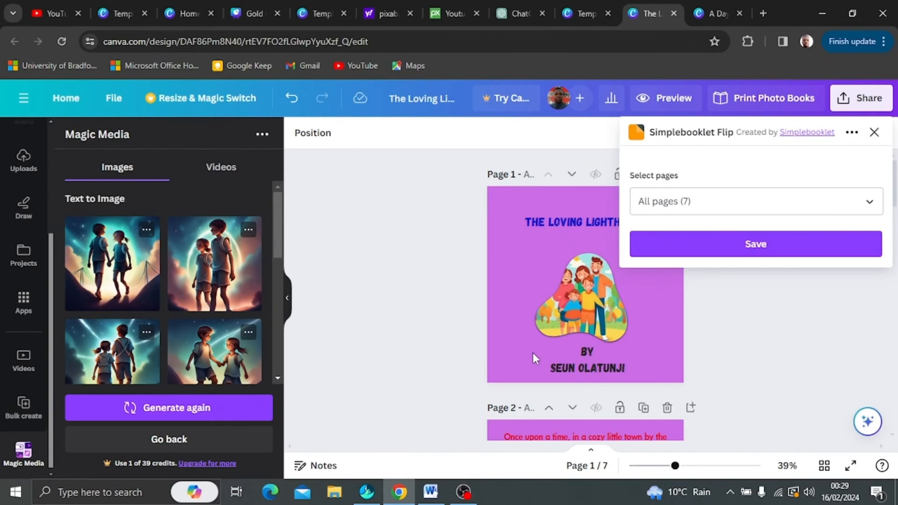
- Save all 7 pages to Simplebooklet and convert "The Loving Lighthouse" into a page-spread flipbook with the Page Curl flip
left_click(758, 252)
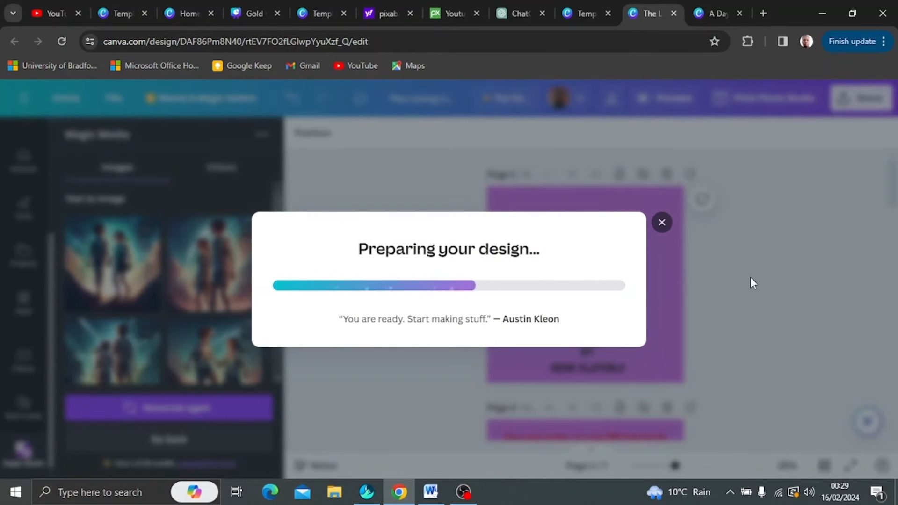
left_click(458, 333)
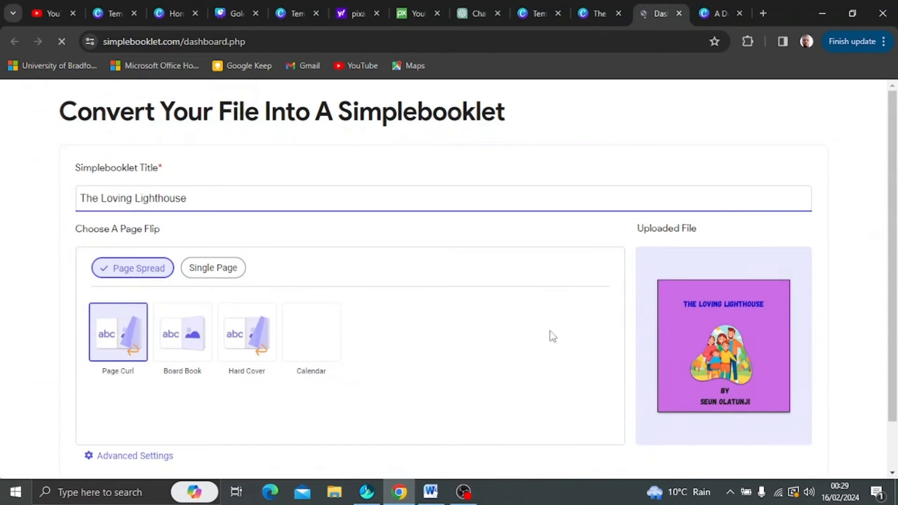
scroll(748, 378, "down", 1)
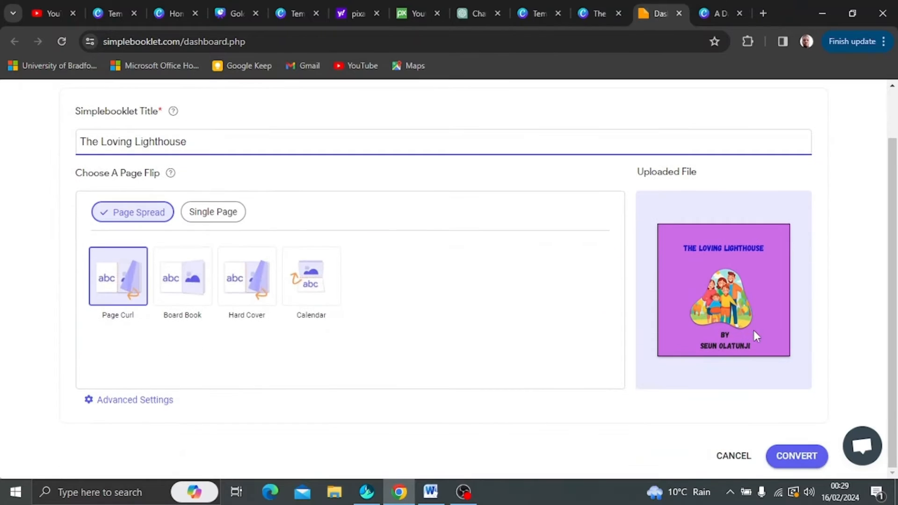
left_click(805, 461)
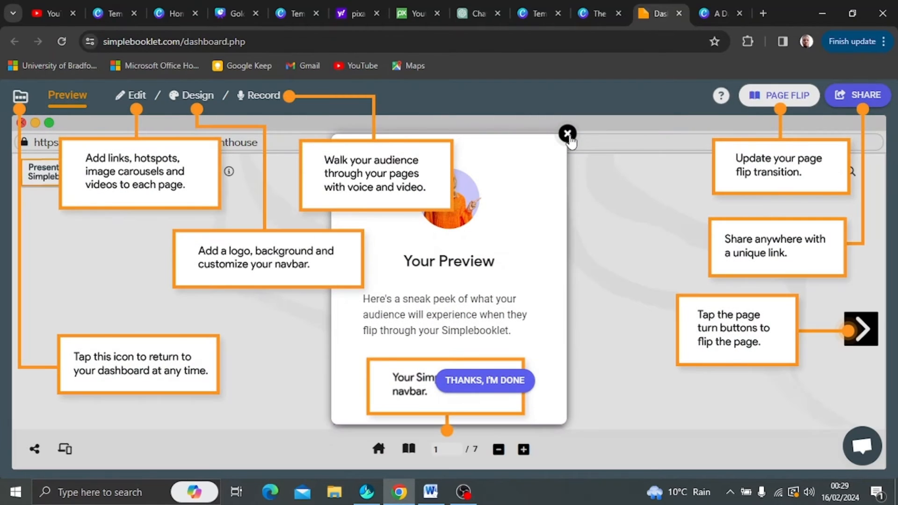
- Dismiss the preview guide and flip through the Simplebooklet pages forward and back to examine the finished spreads
left_click(566, 135)
left_click(850, 329)
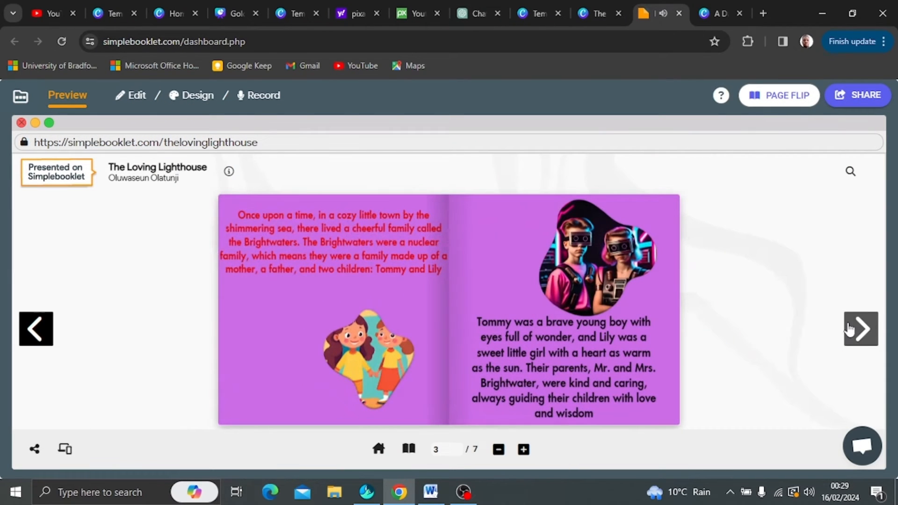
left_click(861, 329)
left_click(860, 329)
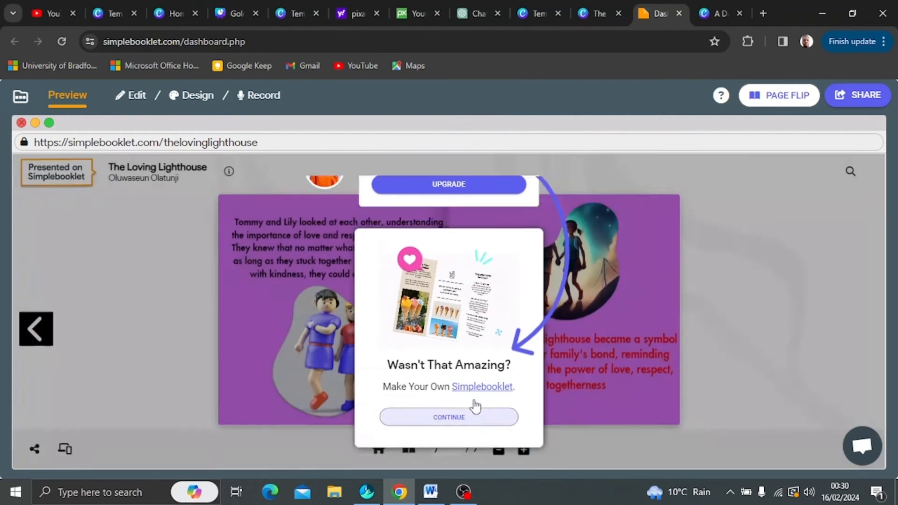
left_click(473, 407)
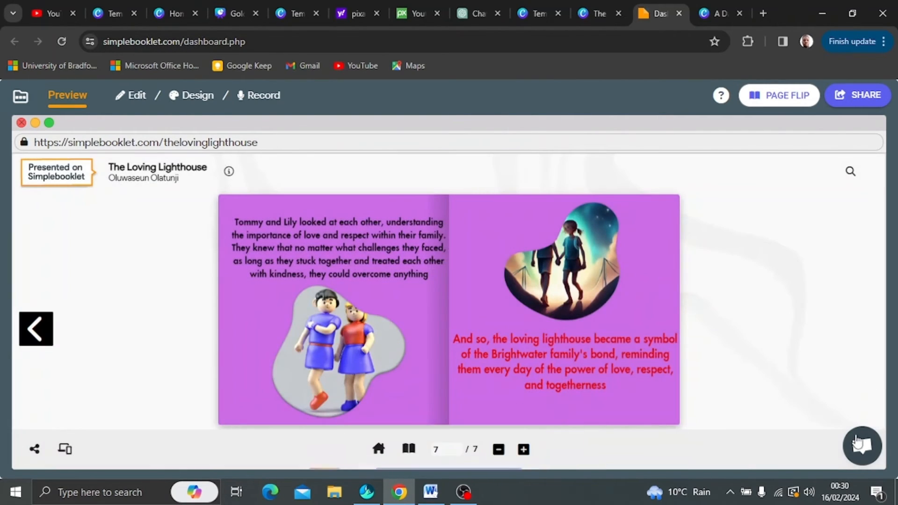
left_click(38, 336)
left_click(37, 336)
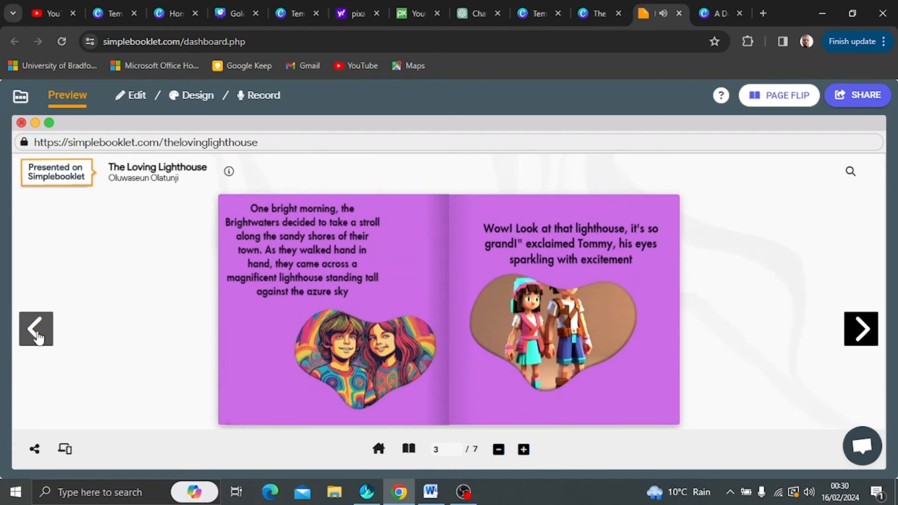
left_click(37, 336)
left_click(851, 338)
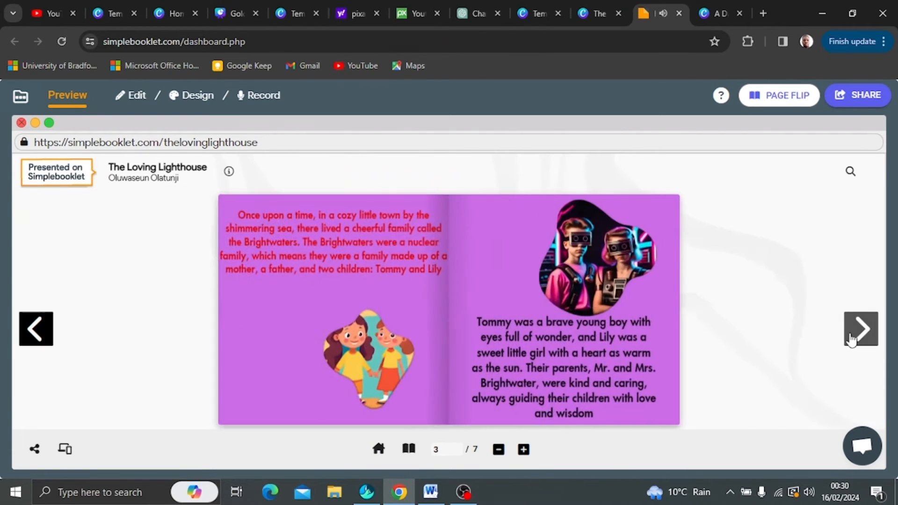
left_click(851, 338)
left_click(852, 337)
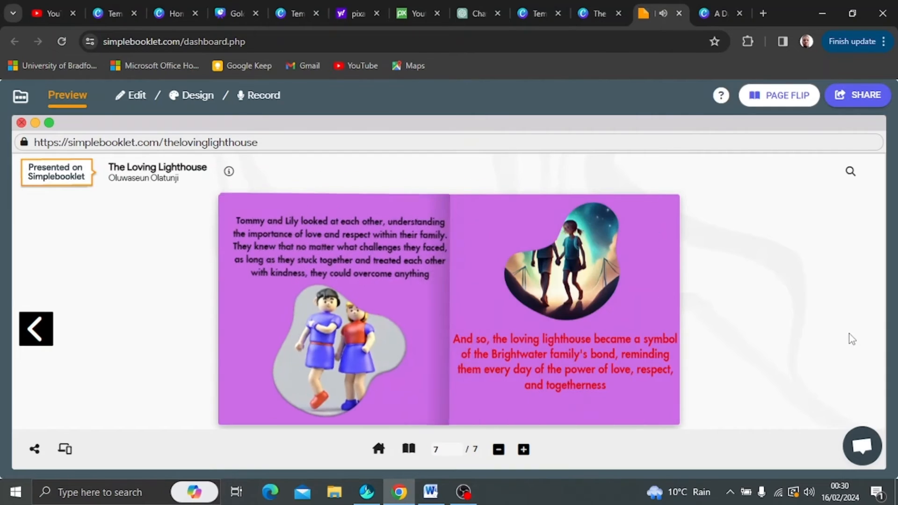
- Return to the Canva design and download all 7 pages as PDF Print
left_click(600, 13)
left_click(843, 98)
left_click(843, 98)
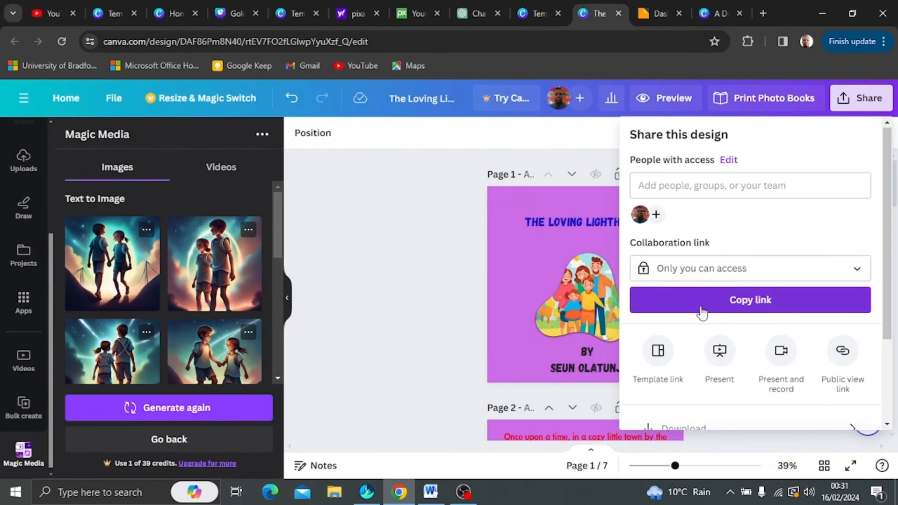
scroll(702, 309, "down", 3)
left_click(701, 306)
left_click(699, 409)
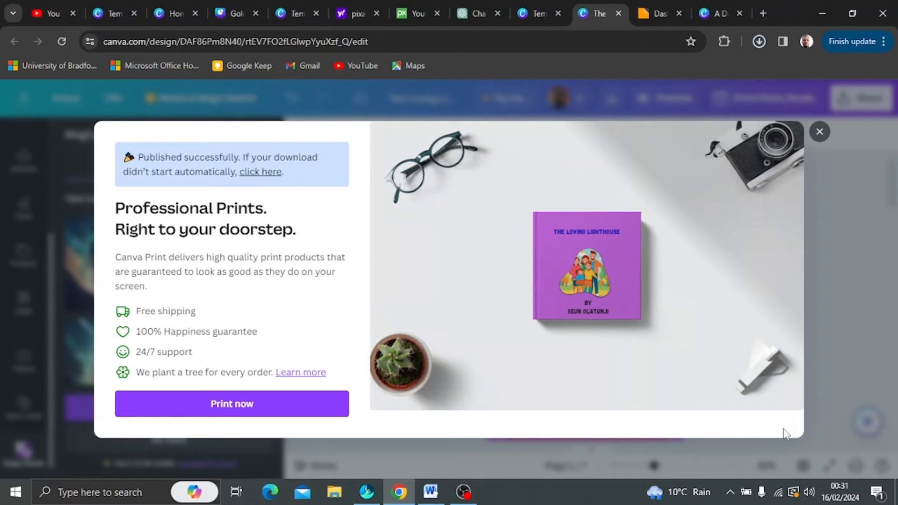
- Dismiss the print offer and open the downloaded The Loving Lighthouse.pdf for viewing
left_click(819, 132)
left_click(759, 41)
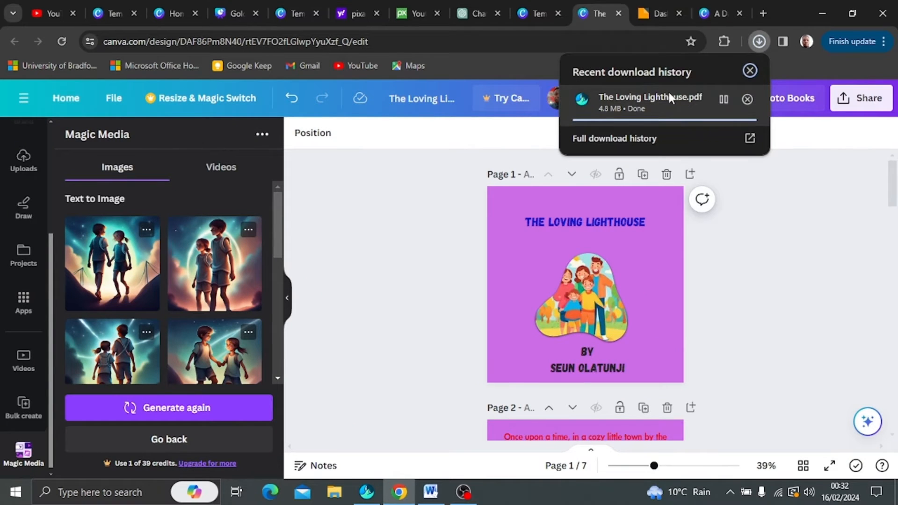
left_click(669, 97)
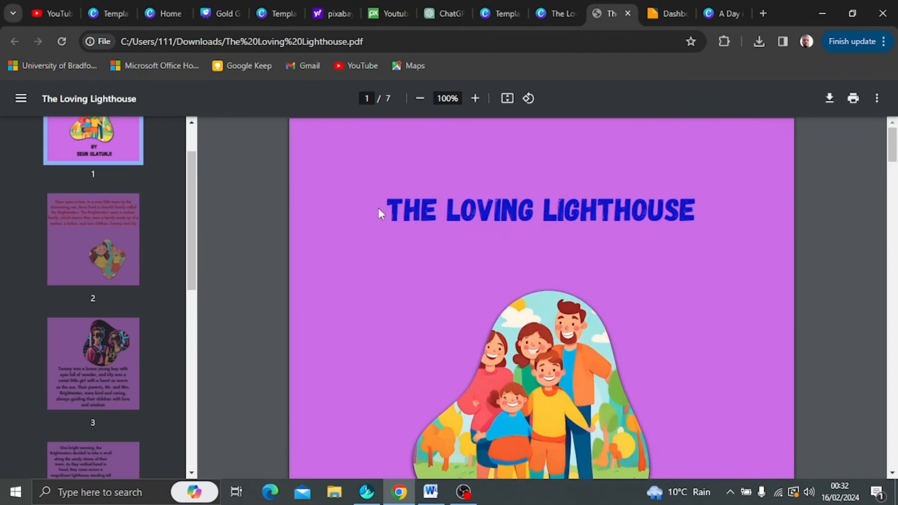
- Look through the pages of The Loving Lighthouse PDF to check the story text and pictures
scroll(500, 285, "down", 8)
scroll(324, 289, "down", 10)
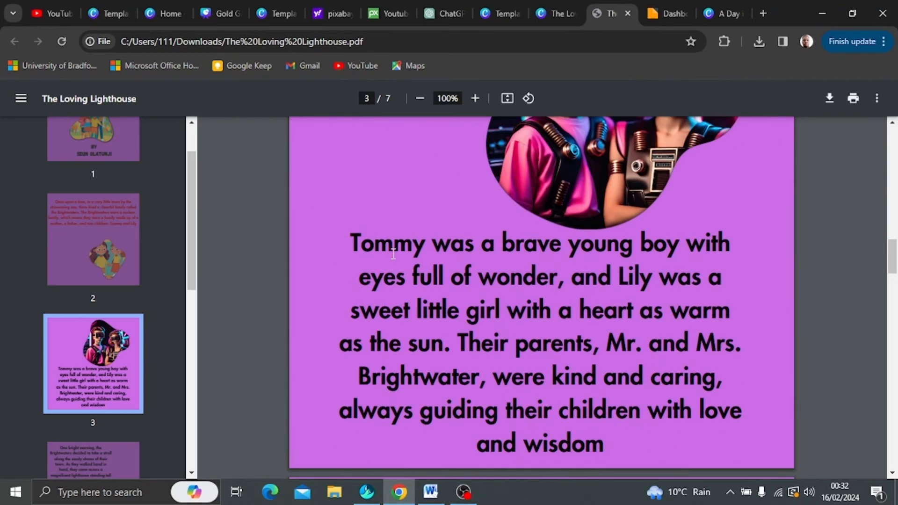
scroll(613, 378, "up", 4)
scroll(621, 369, "down", 3)
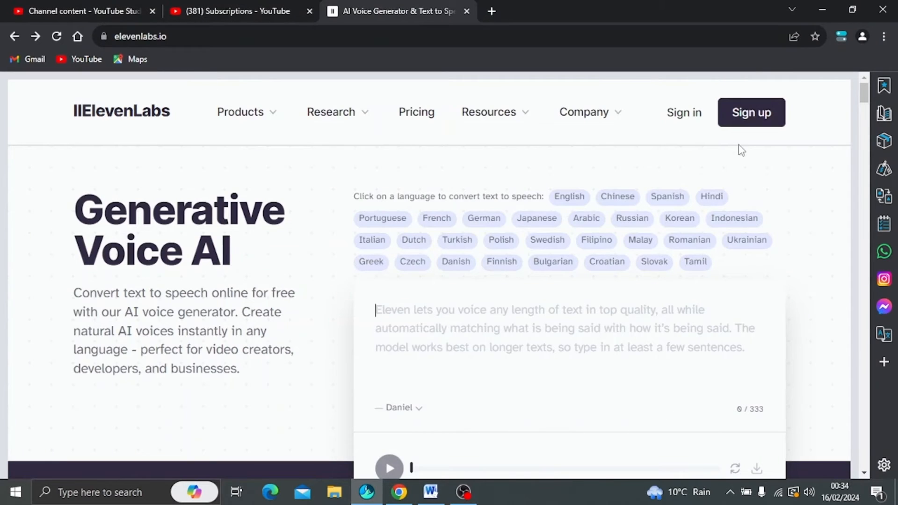
- Switch to ElevenLabs and choose Charlotte as the text-to-speech voice
left_click(406, 408)
scroll(412, 395, "down", 10)
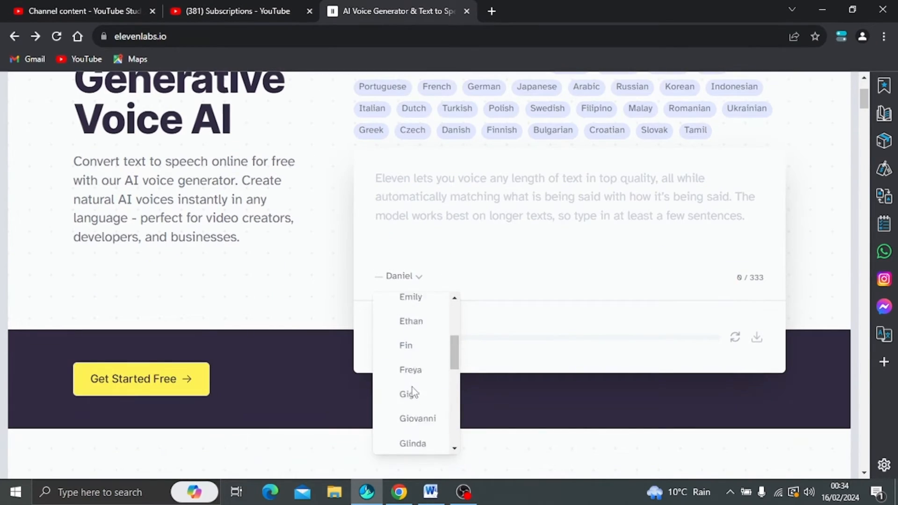
scroll(413, 396, "down", 2)
scroll(415, 396, "down", 4)
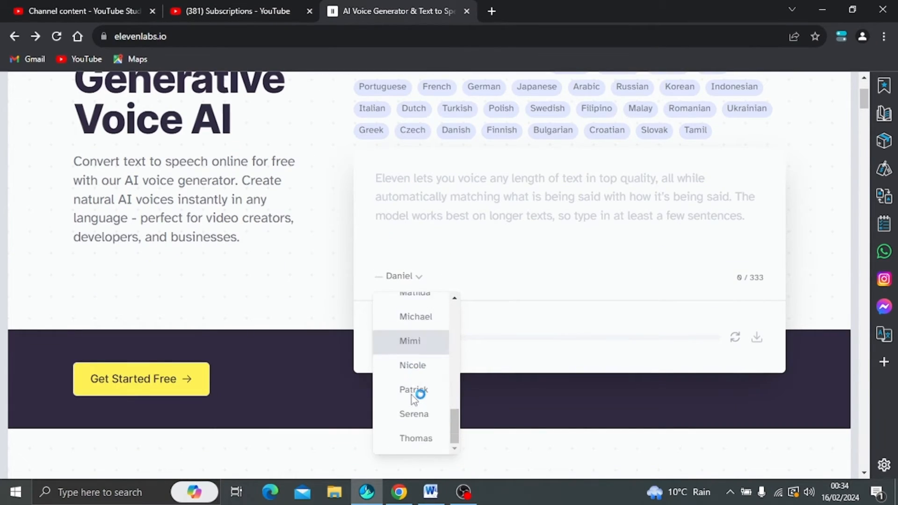
scroll(435, 212, "up", 6)
scroll(440, 180, "up", 4)
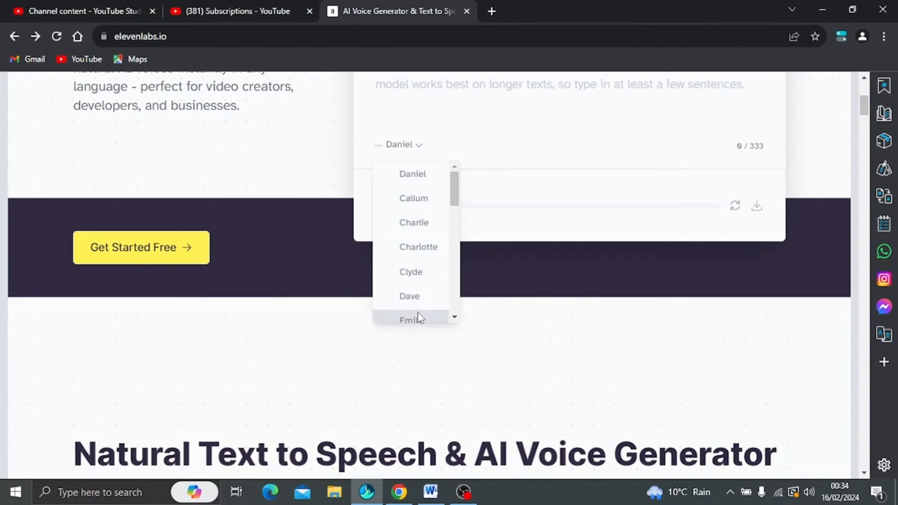
left_click(423, 247)
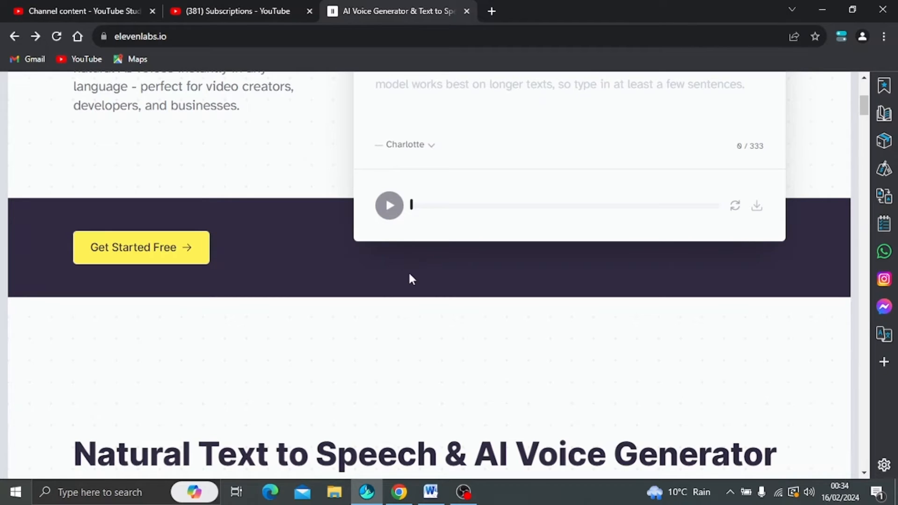
- Copy the cover title from the Canva storybook and enter "The Loving Lighthouse" as the ElevenLabs speech text
left_click(412, 494)
left_click(709, 18)
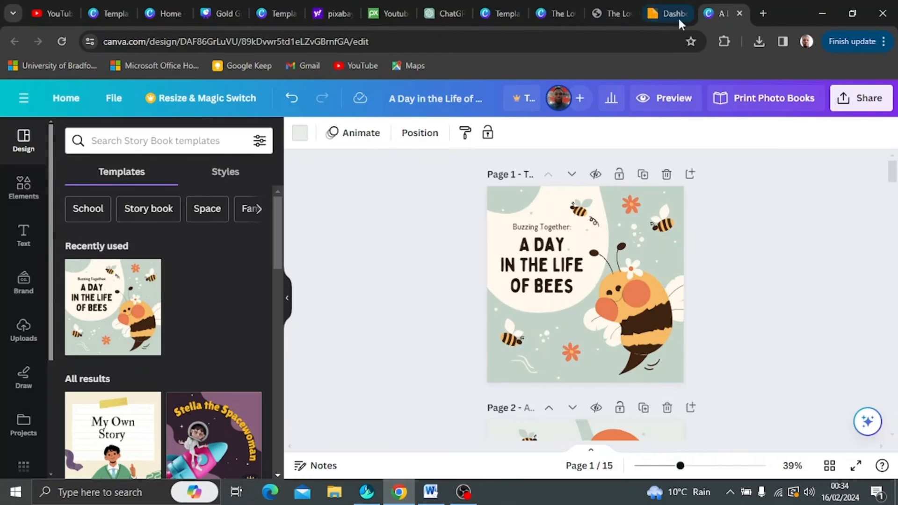
left_click(556, 14)
left_click(532, 220)
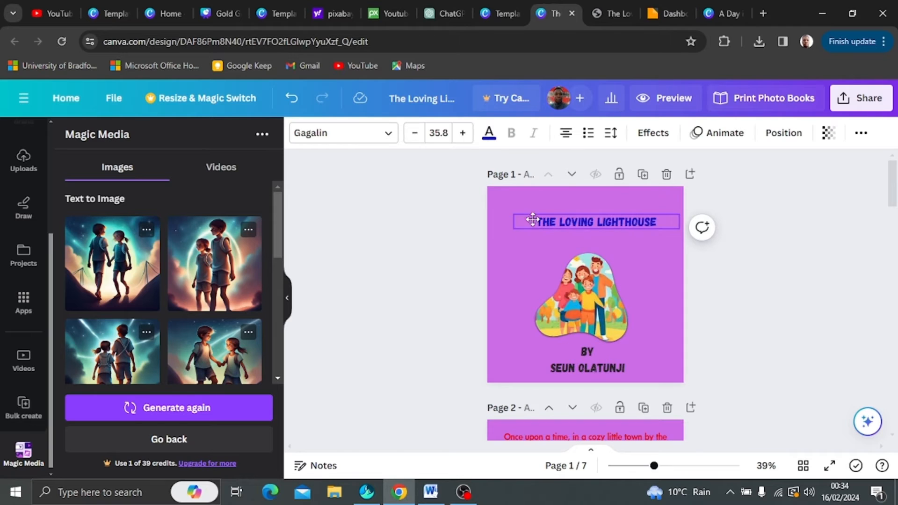
left_click(532, 220)
double_click(658, 219)
triple_click(655, 220)
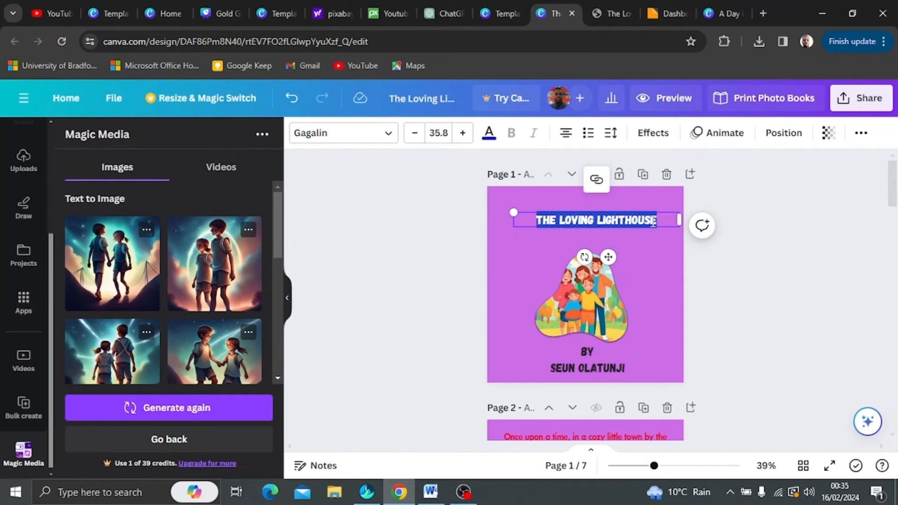
left_click(372, 494)
scroll(474, 156, "up", 4)
left_click(401, 241)
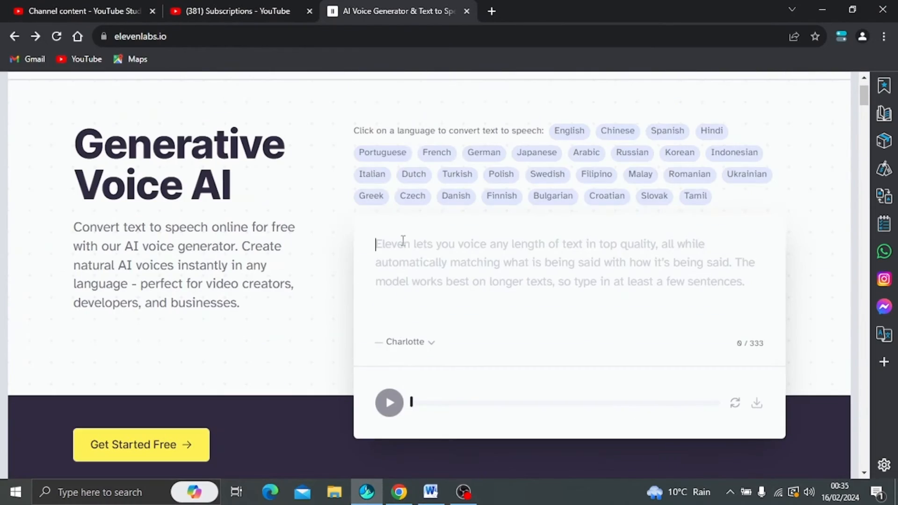
type("The Loving Lighthouse")
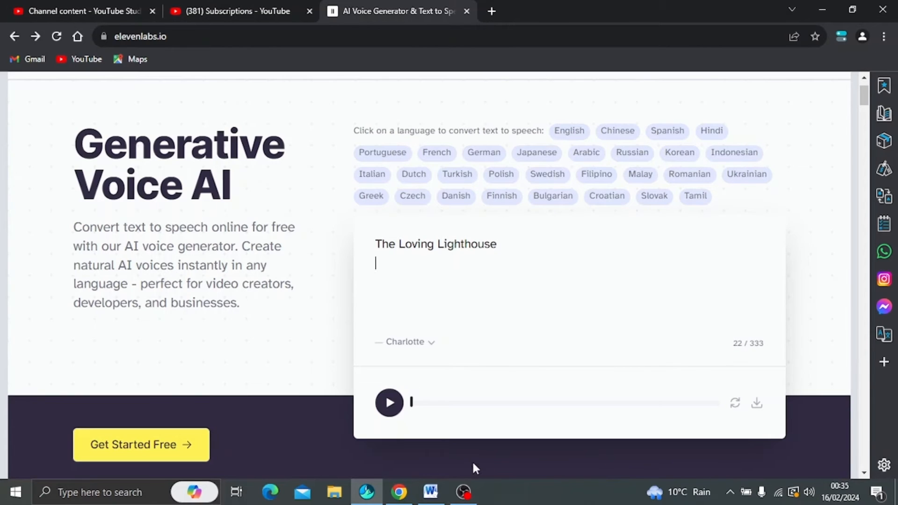
- Copy the author byline from the Canva cover and add it below the title in the ElevenLabs text
left_click(399, 492)
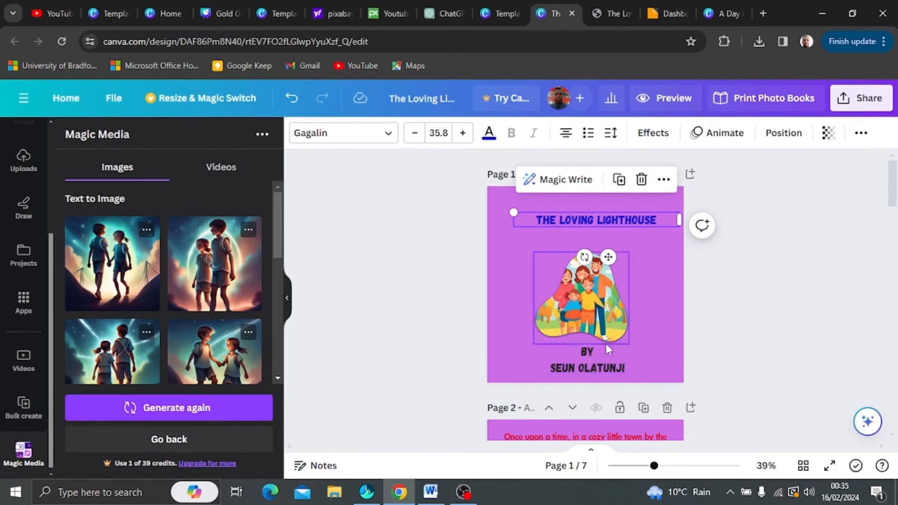
double_click(630, 373)
triple_click(608, 365)
left_click(637, 370)
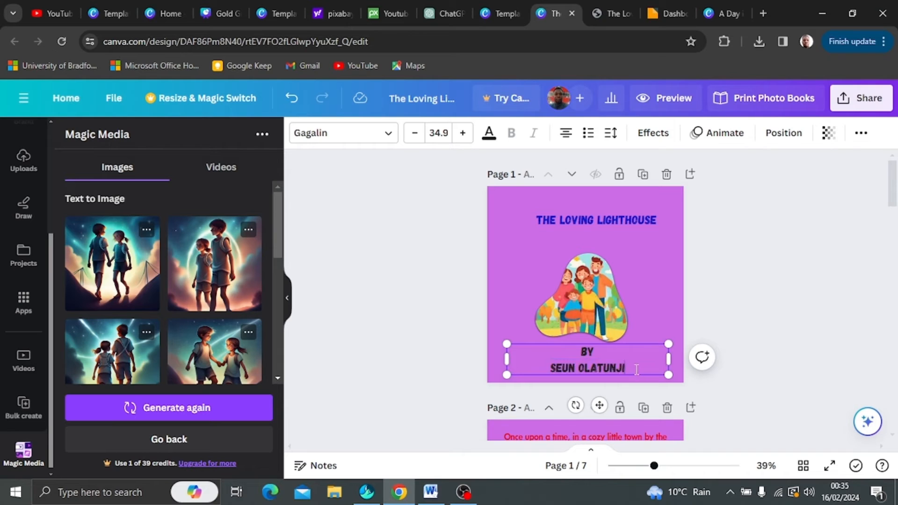
left_click_drag(637, 369, 576, 354)
left_click(368, 491)
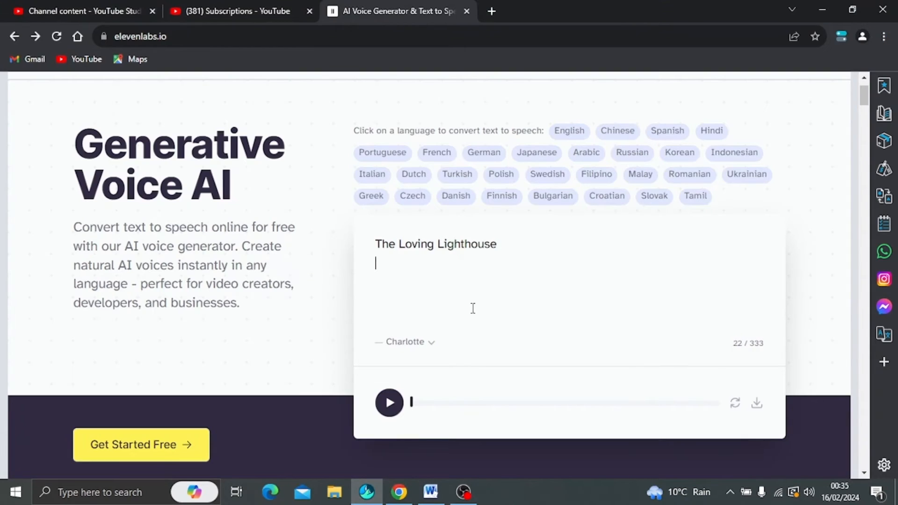
type("by seun olatunji")
- Copy page 2's story paragraph from Canva and paste it below the byline in the ElevenLabs text, separated by blank lines
left_click(402, 494)
scroll(633, 377, "down", 2)
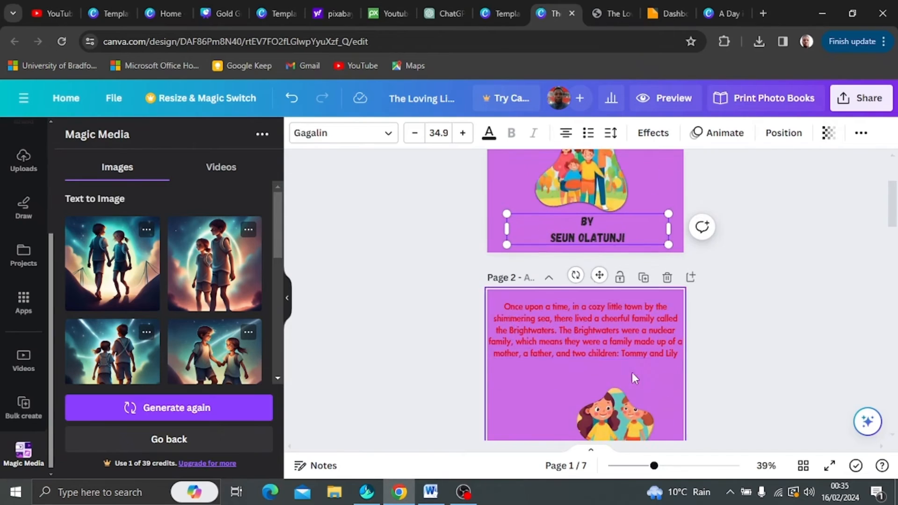
double_click(506, 306)
key("ctrl+c")
left_click(366, 492)
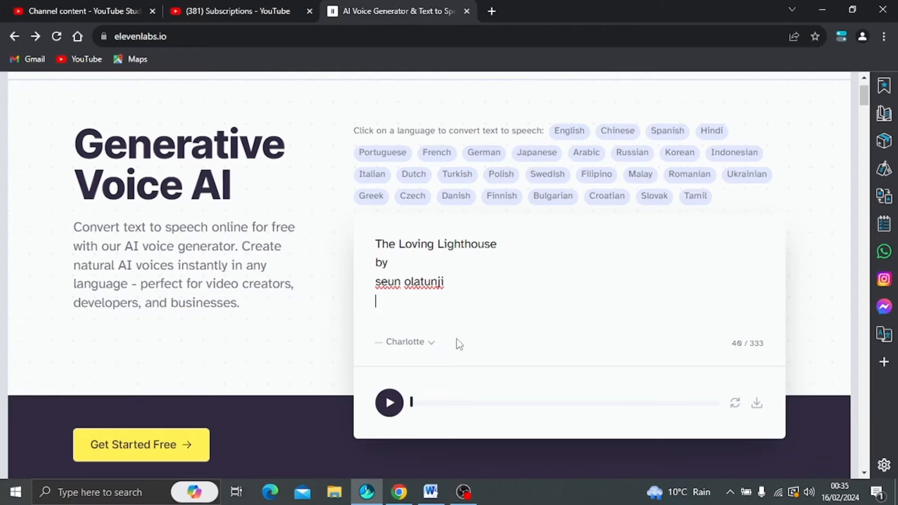
key("Return")
key("Return")
key("ctrl+v")
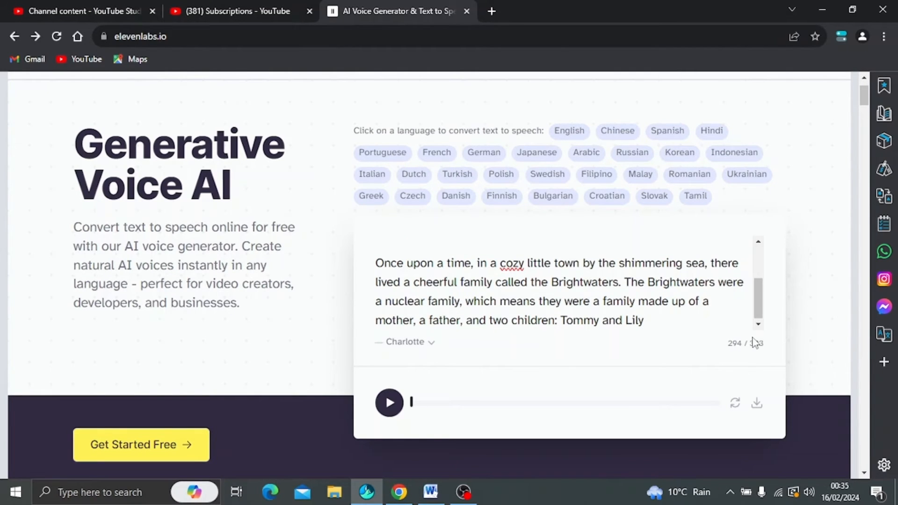
- Generate the narration from the entered text and download the audio
left_click(391, 404)
left_click(756, 405)
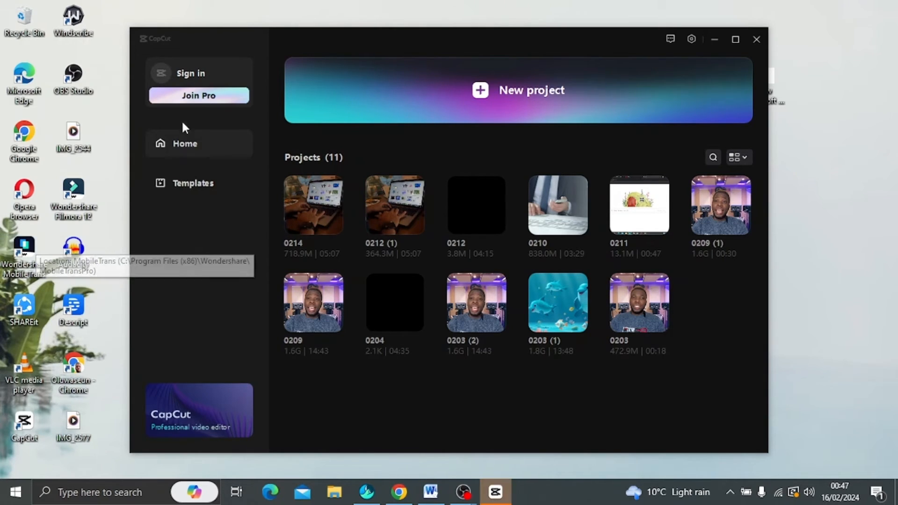
left_click(465, 104)
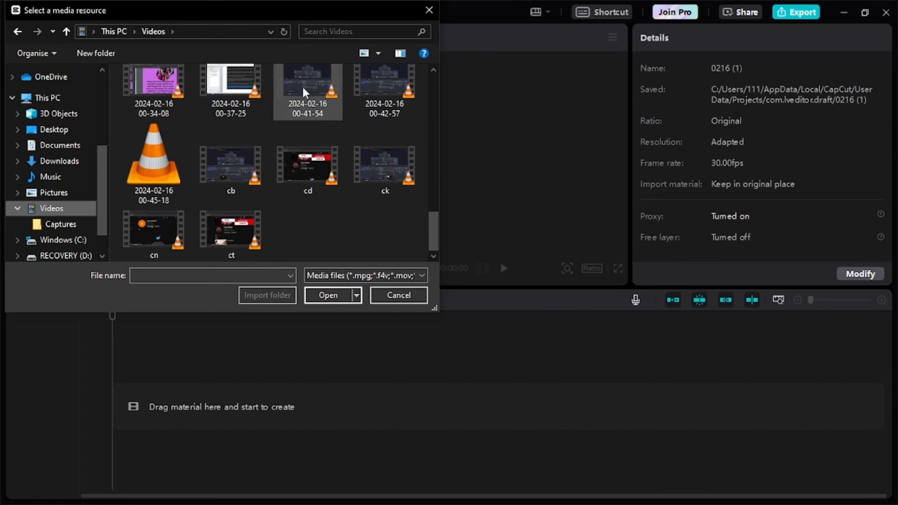
double_click(371, 91)
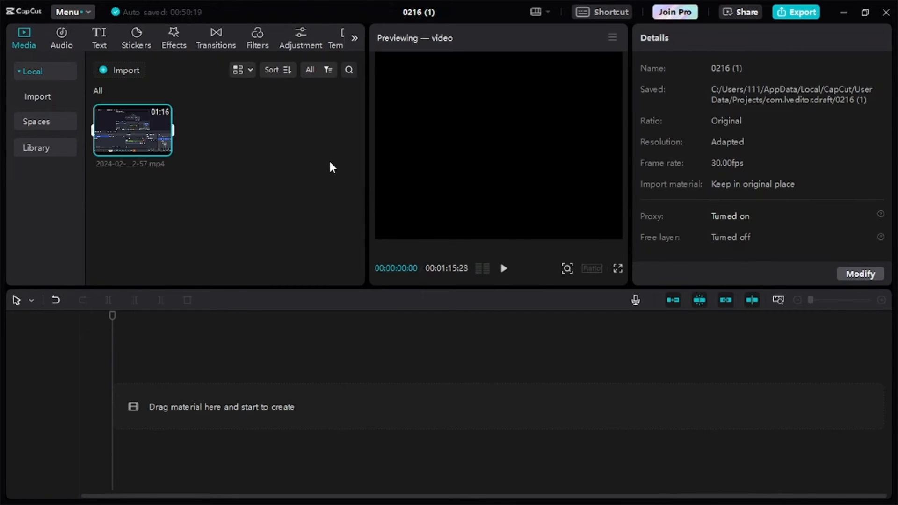
left_click_drag(135, 140, 117, 410)
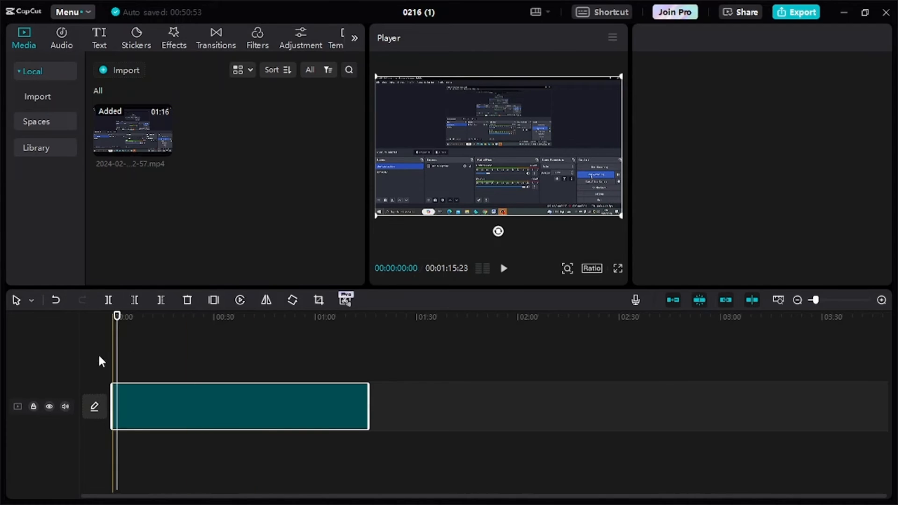
- Trim away the clip's opening before 00:00:22:29, and cut off the end of the shortened clip after 00:00:45:28
left_click_drag(113, 320, 190, 370)
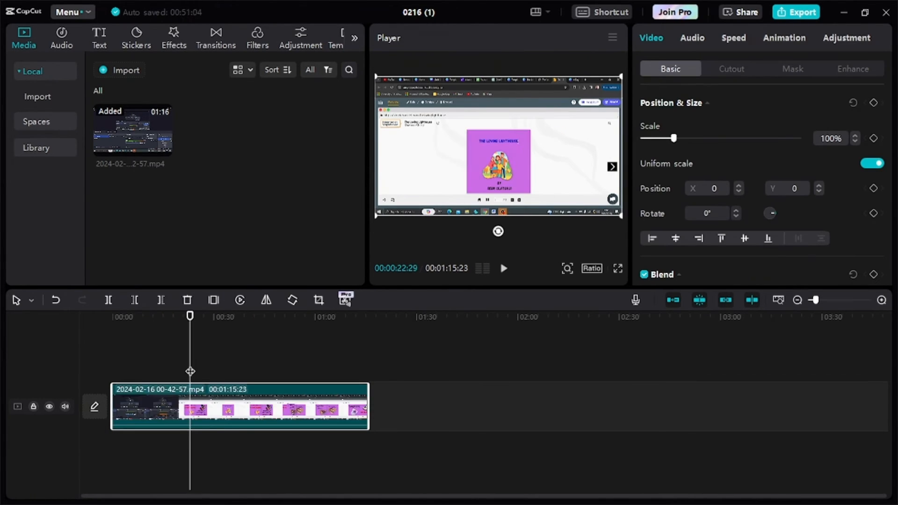
left_click(135, 305)
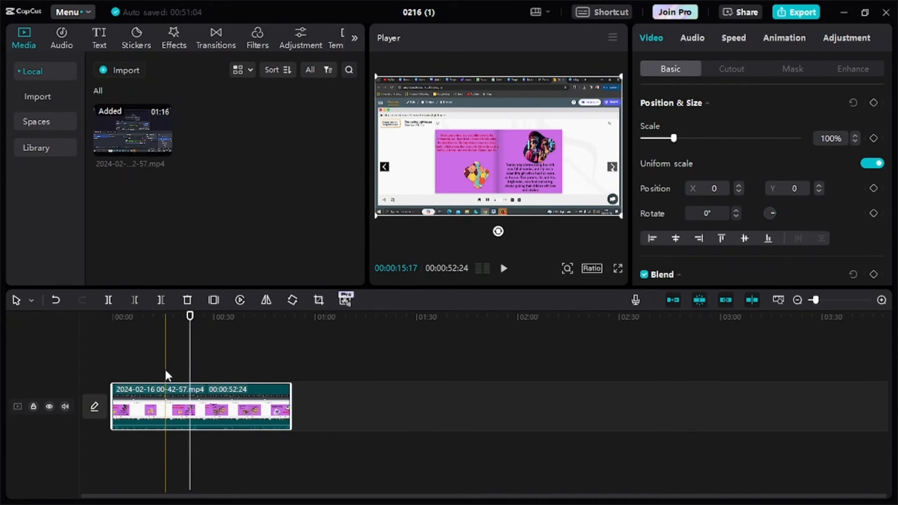
left_click(169, 348)
left_click_drag(144, 341, 267, 323)
left_click(275, 324)
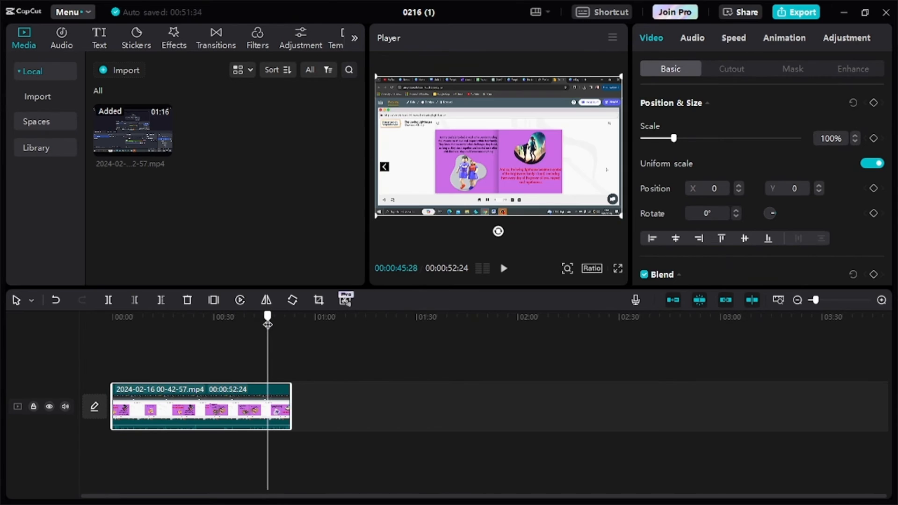
left_click(160, 300)
- At the clip's start, enlarge the video to 196% and position it at X 132, Y 482 around the book cover
left_click(111, 335)
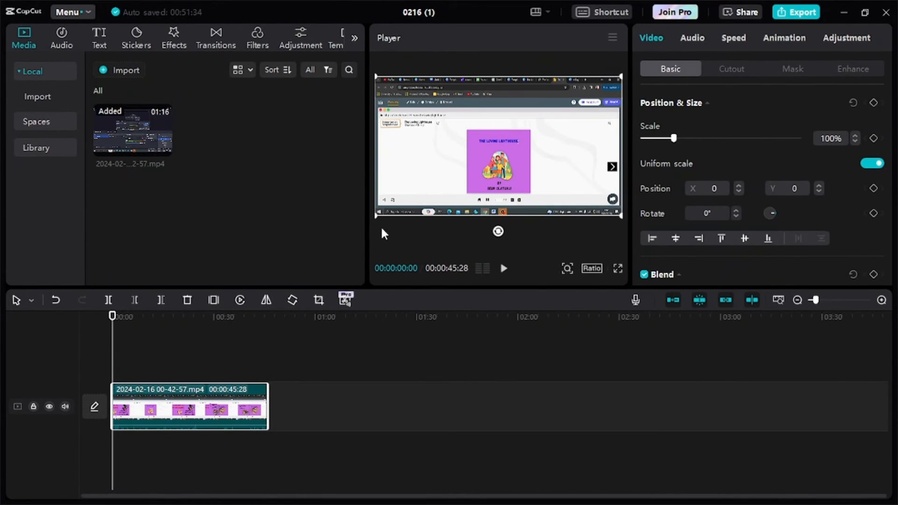
left_click_drag(375, 215, 323, 282)
left_click_drag(442, 170, 500, 160)
left_click_drag(407, 210, 379, 222)
left_click_drag(471, 167, 504, 145)
left_click_drag(408, 207, 367, 230)
left_click_drag(440, 173, 350, 189)
left_click_drag(424, 176, 539, 128)
left_click_drag(459, 161, 508, 153)
left_click_drag(417, 211, 426, 206)
left_click_drag(505, 153, 340, 201)
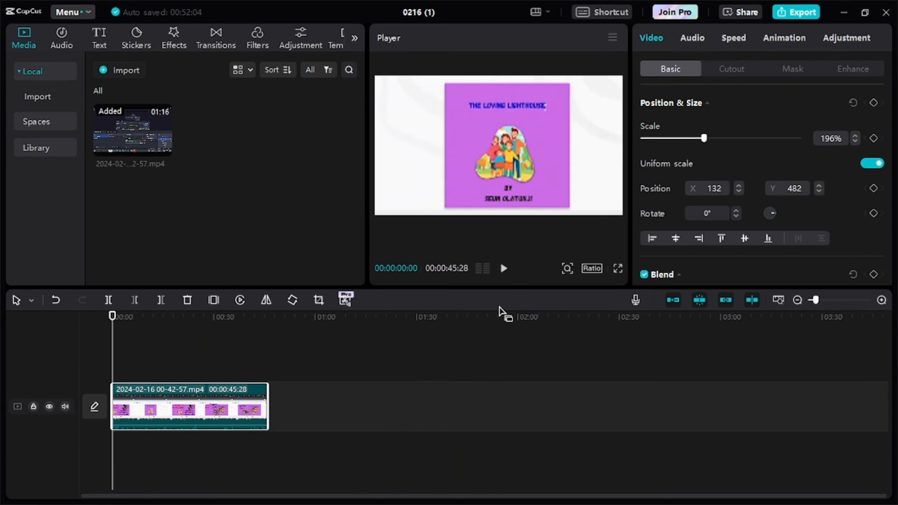
- Play the clip to the last spread and reframe the video at 185% scale, position X 0, Y 372, to fit both pages
left_click(504, 270)
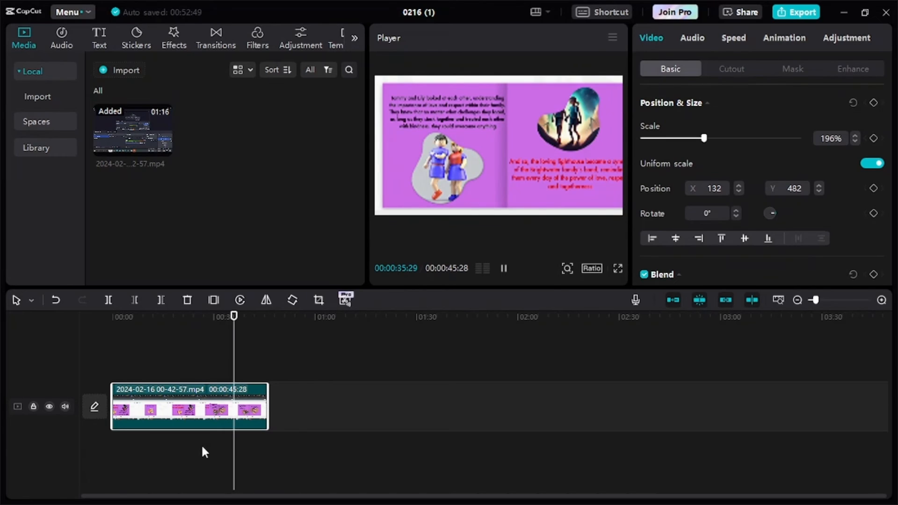
key("space")
left_click_drag(486, 160, 630, 152)
left_click_drag(411, 238, 447, 221)
left_click_drag(490, 170, 345, 181)
left_click_drag(437, 163, 344, 133)
left_click_drag(615, 205, 618, 208)
left_click_drag(528, 170, 633, 204)
left_click_drag(502, 204, 598, 167)
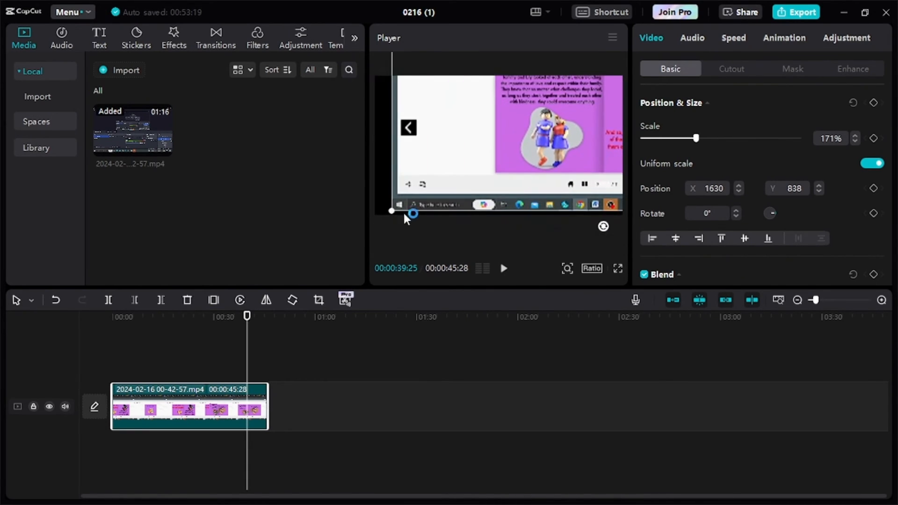
left_click_drag(393, 210, 384, 216)
left_click_drag(481, 171, 372, 206)
left_click_drag(495, 116, 555, 114)
left_click_drag(509, 181, 525, 125)
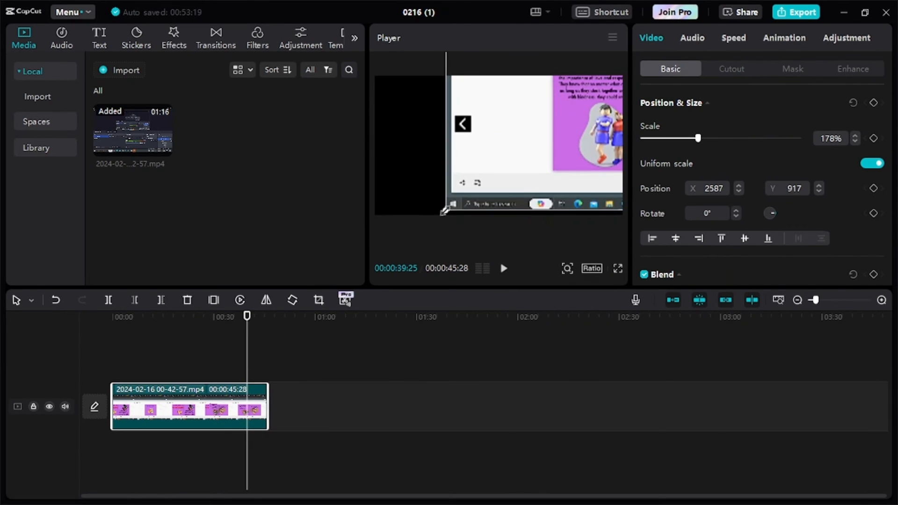
left_click_drag(444, 210, 435, 216)
left_click_drag(493, 173, 346, 248)
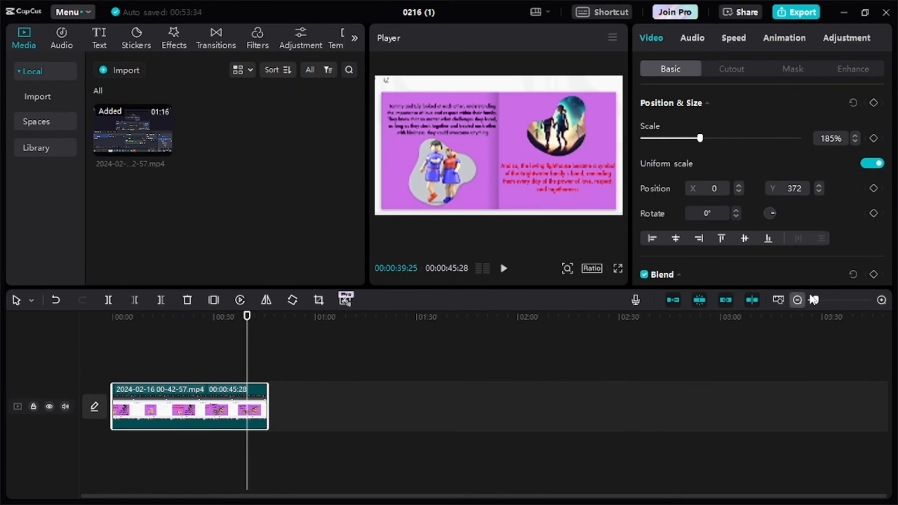
- Import the ElevenLabs_2024-02-16T00_36_28_Charlotte narration from Downloads and place it under the video at the start of the timeline
left_click(732, 41)
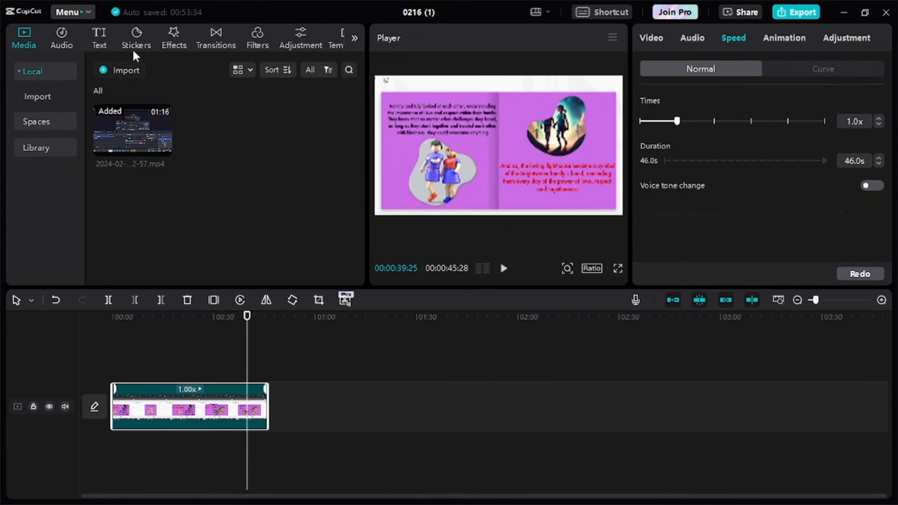
left_click(123, 70)
scroll(52, 164, "up", 3)
left_click(74, 210)
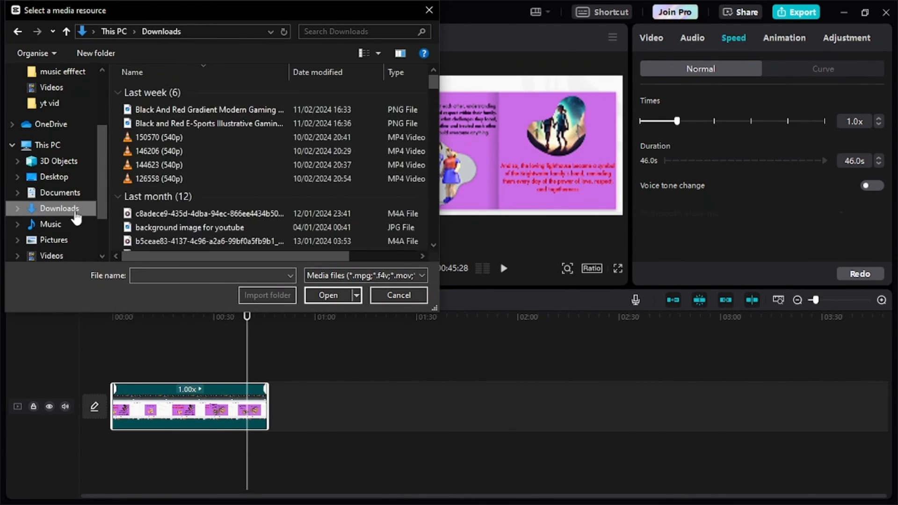
left_click(184, 123)
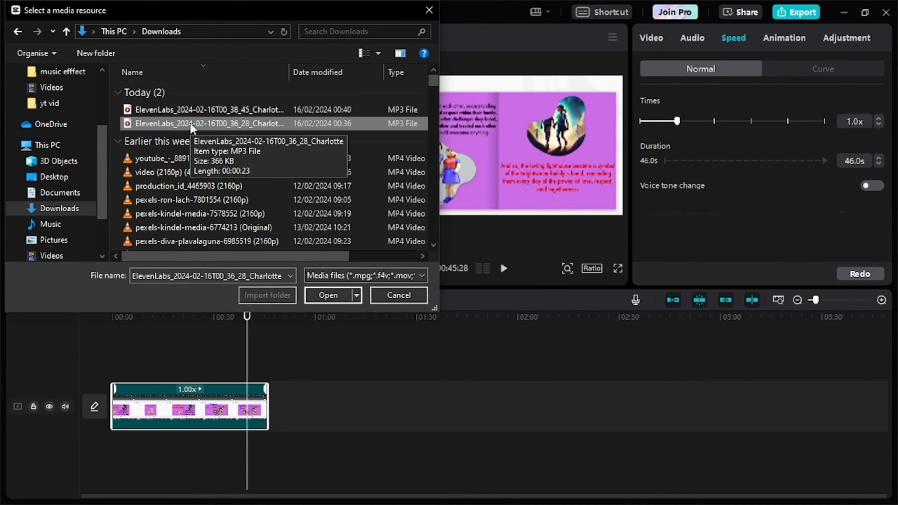
left_click_drag(191, 124, 150, 480)
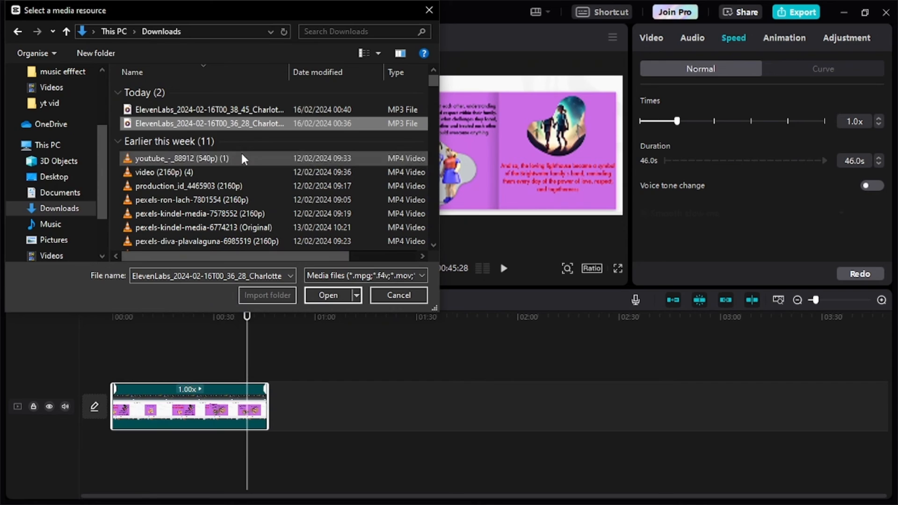
double_click(243, 124)
left_click_drag(237, 126, 112, 456)
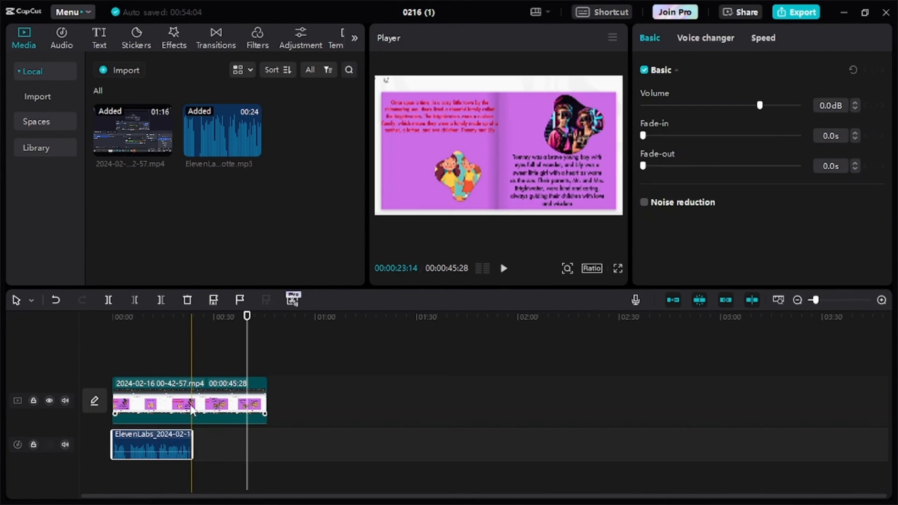
- Slow the video clip to 0.5x and import the ElevenLabs_2024-02-16T00_38_45_Charlotte narration, placing it directly after the first narration
left_click(192, 405)
left_click_drag(677, 121, 656, 121)
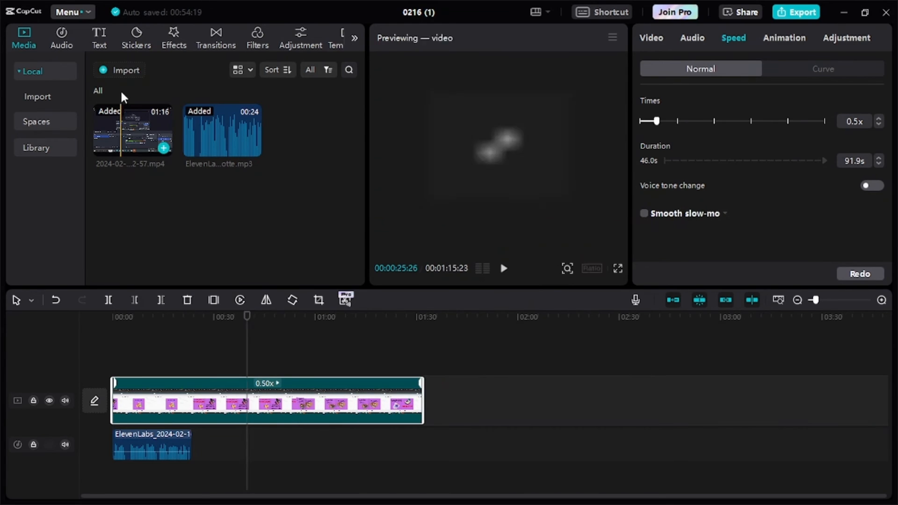
left_click(122, 70)
double_click(142, 110)
left_click_drag(308, 130, 193, 449)
- Play the project from the start, split the video at about 5 seconds on the cover, and remove the footage up to 00:00:12:02
left_click_drag(247, 320, 109, 333)
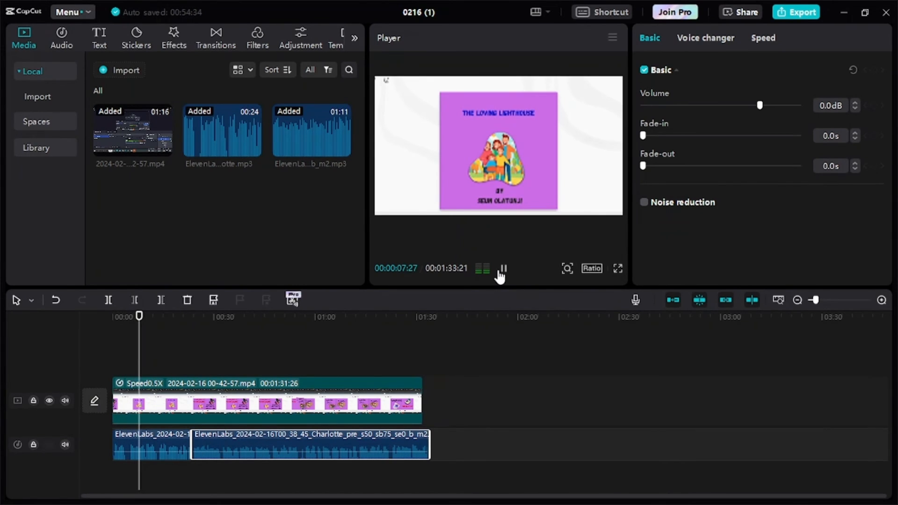
left_click_drag(146, 318, 110, 327)
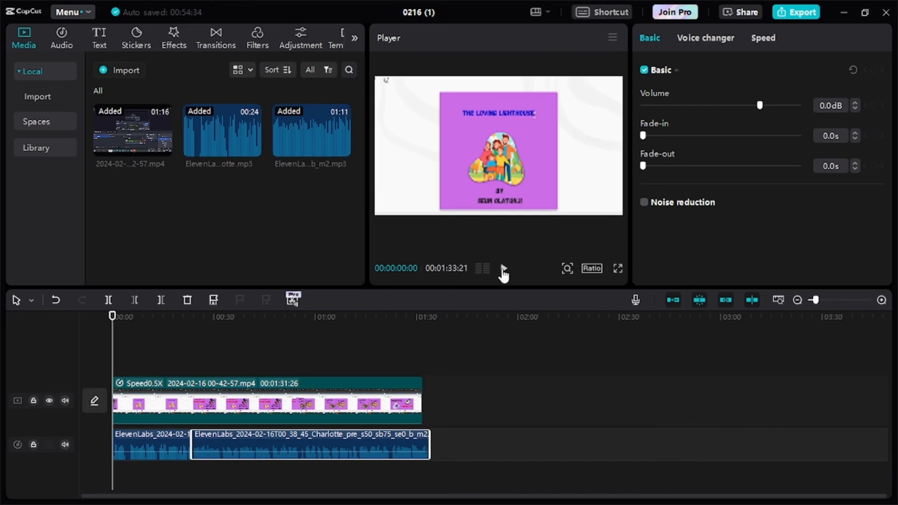
left_click(503, 271)
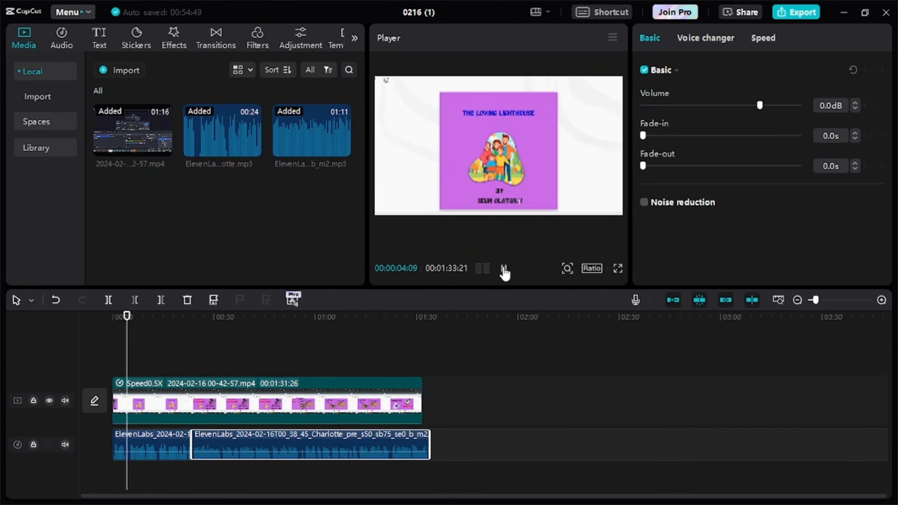
left_click(108, 300)
left_click_drag(130, 323, 153, 327)
left_click(135, 300)
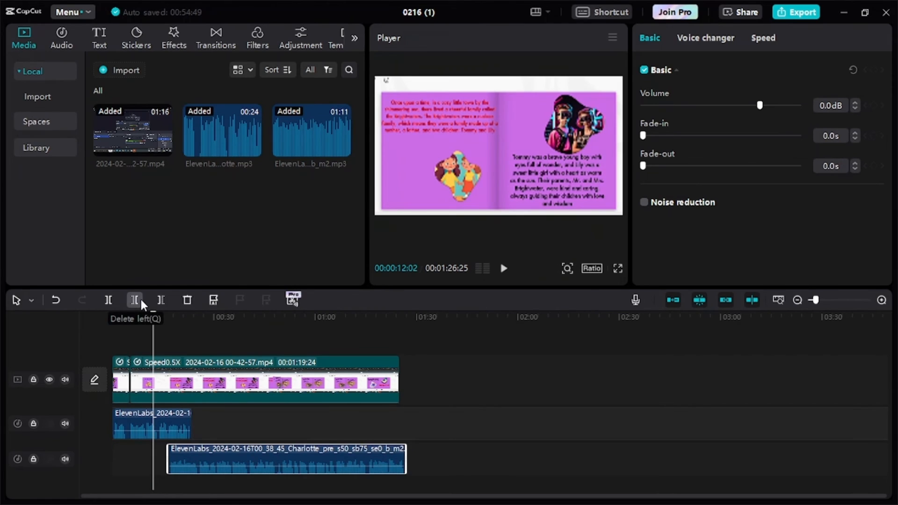
- Split the video where the first narration ends and remove the following footage up to 00:00:41:02
left_click(503, 269)
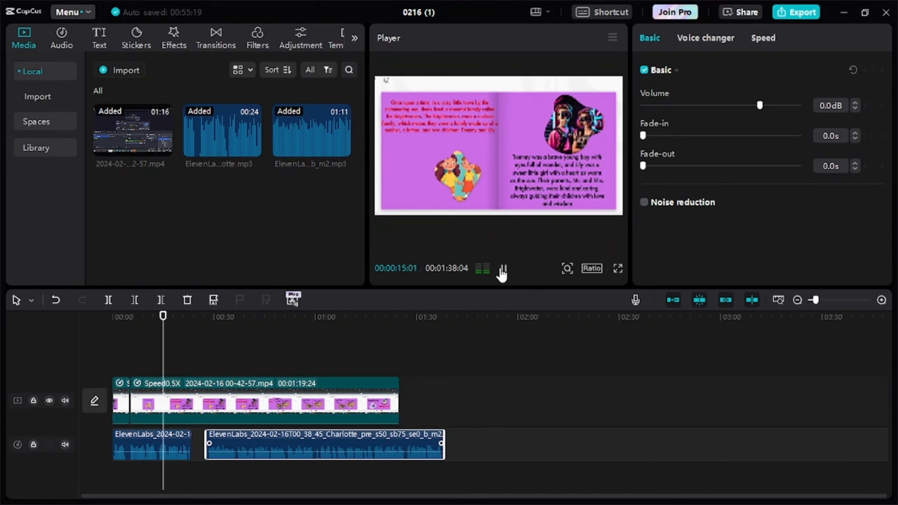
left_click(503, 270)
left_click(196, 402)
left_click(108, 300)
left_click_drag(191, 321, 251, 329)
left_click(135, 300)
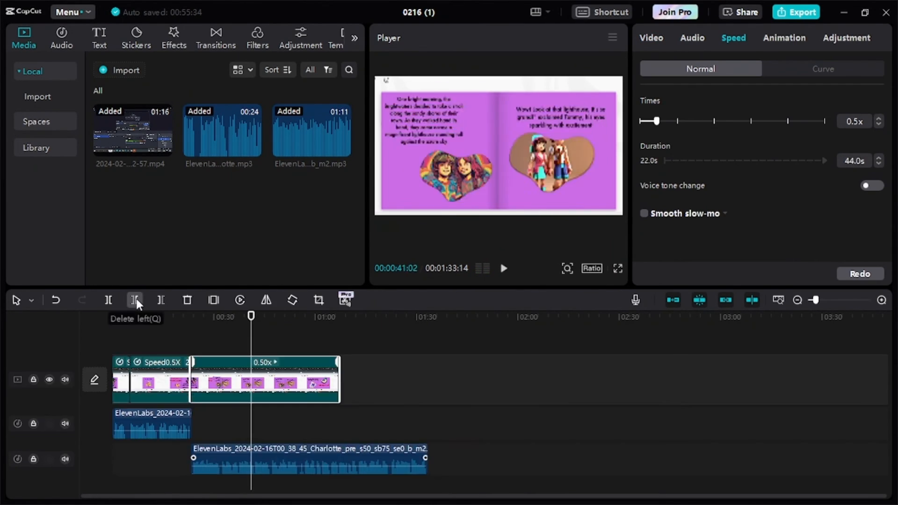
- Play back the shortened video and set the second narration's speed to 1.4x
left_click(171, 323)
left_click(504, 268)
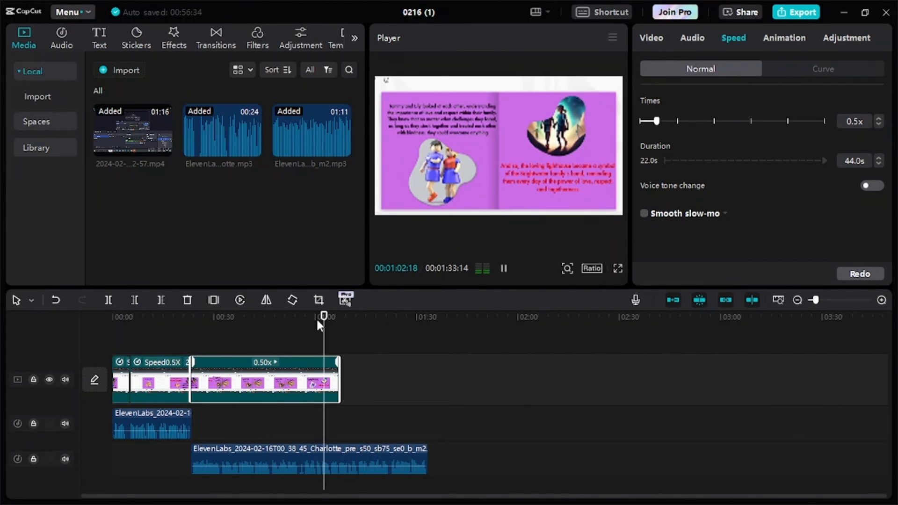
left_click(337, 461)
left_click(759, 39)
left_click_drag(677, 87, 692, 87)
left_click(177, 323)
left_click(502, 269)
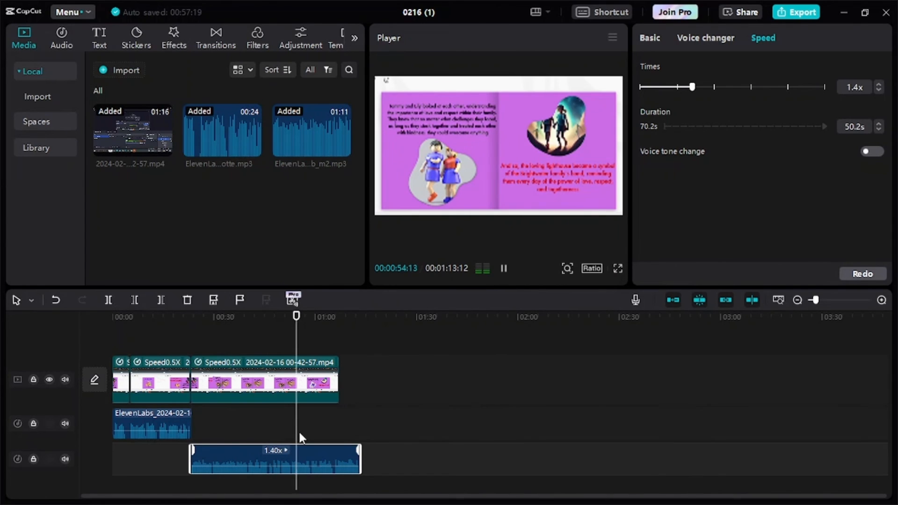
- Extend the last video clip to the end of the second narration and play back the ending
left_click_drag(337, 381, 360, 381)
left_click(314, 323)
left_click(504, 269)
left_click(504, 272)
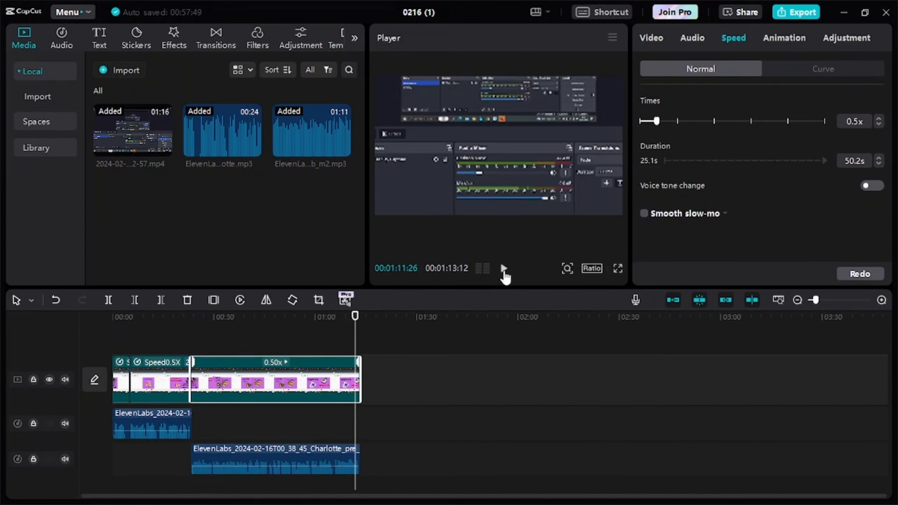
- Cut off the ends of the last video clip and the second narration after 00:01:11:26
left_click(161, 300)
left_click(327, 461)
left_click(161, 300)
- Cut off the leftover desktop footage of the last video clip after 00:01:11:09 and set the clip's speed to 0.5x
left_click_drag(816, 300, 824, 300)
left_click(673, 317)
left_click(666, 317)
left_click(504, 270)
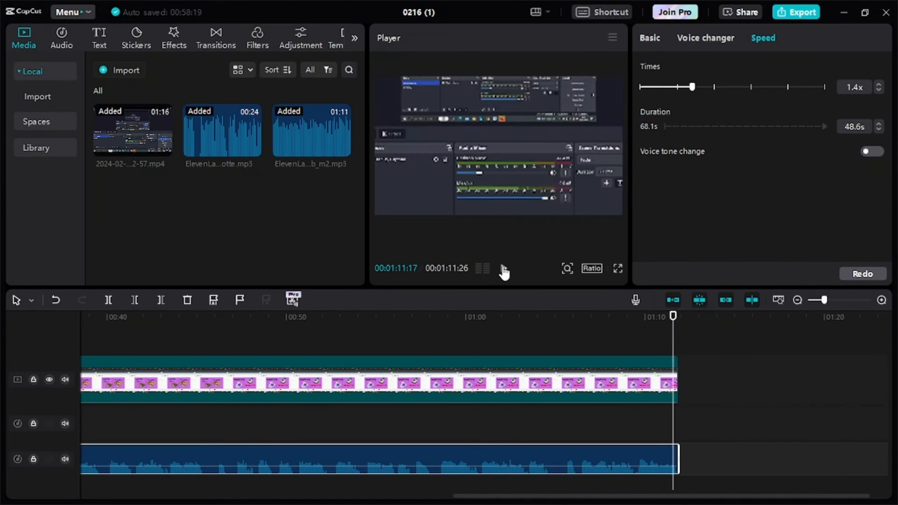
left_click(667, 316)
left_click(608, 381)
left_click(161, 300)
left_click_drag(656, 121, 653, 121)
mouse_move(652, 121)
left_mouse_down()
mouse_move(666, 121)
mouse_move(656, 122)
left_mouse_up()
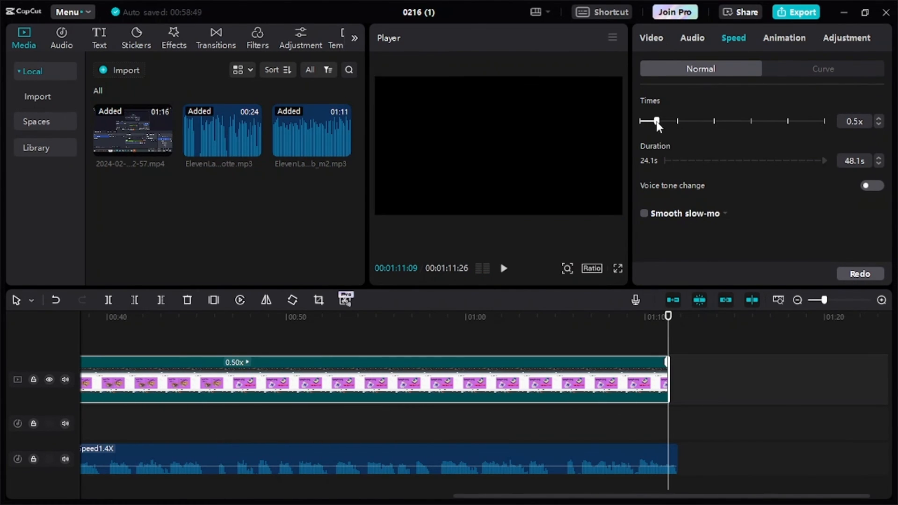
- Export the finished video with the title "kids story"
left_click(72, 13)
mouse_move(107, 33)
left_click(165, 68)
left_click_drag(533, 76, 566, 76)
type("kids story")
left_click(572, 452)
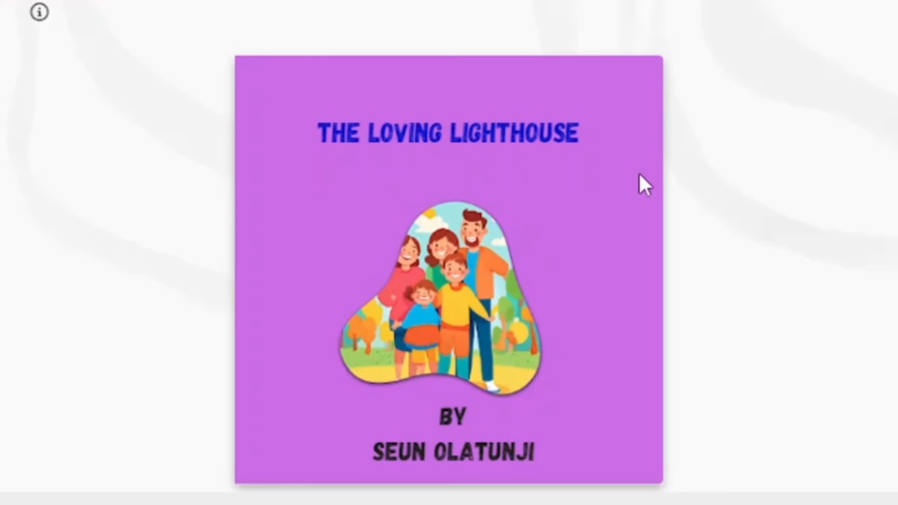